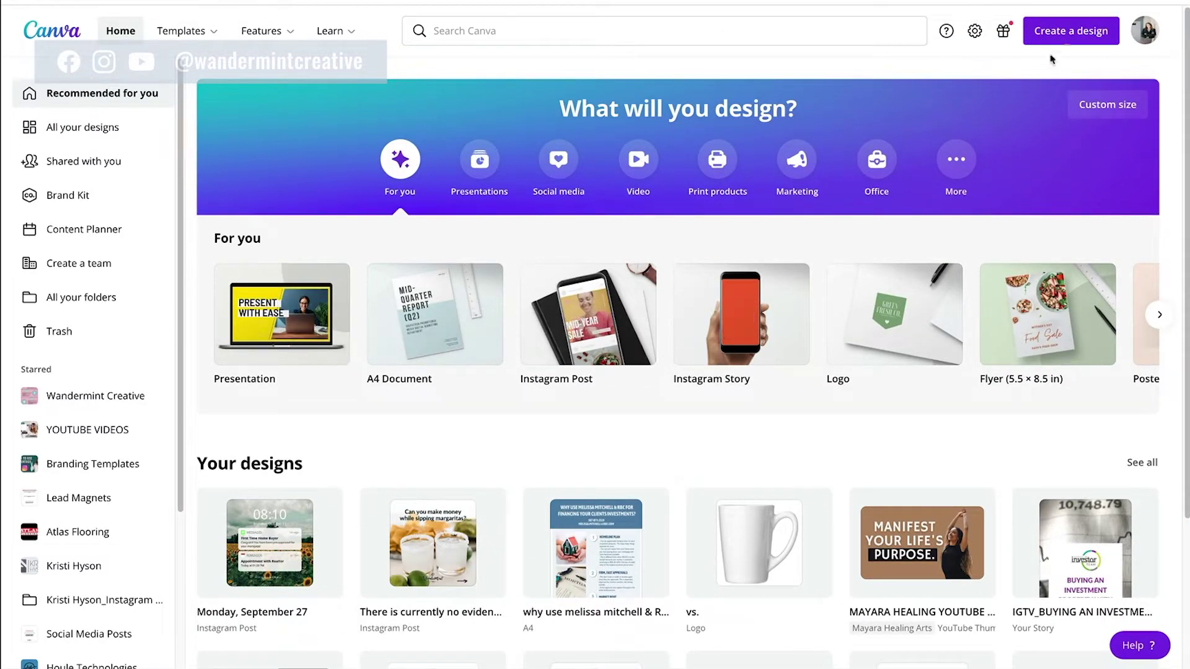
Step: Start a new blank YouTube Thumbnail design by searching 'youtube' among the design types
click(1060, 36)
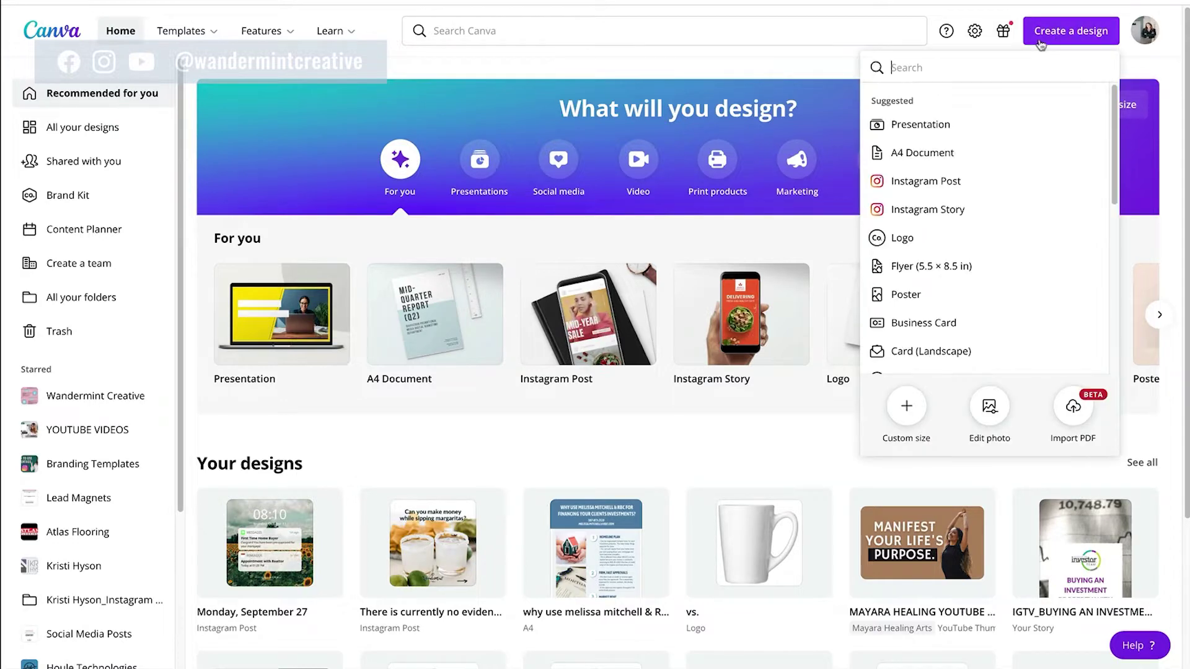
scroll(1004, 195, down, 1)
scroll(1003, 194, down, 2)
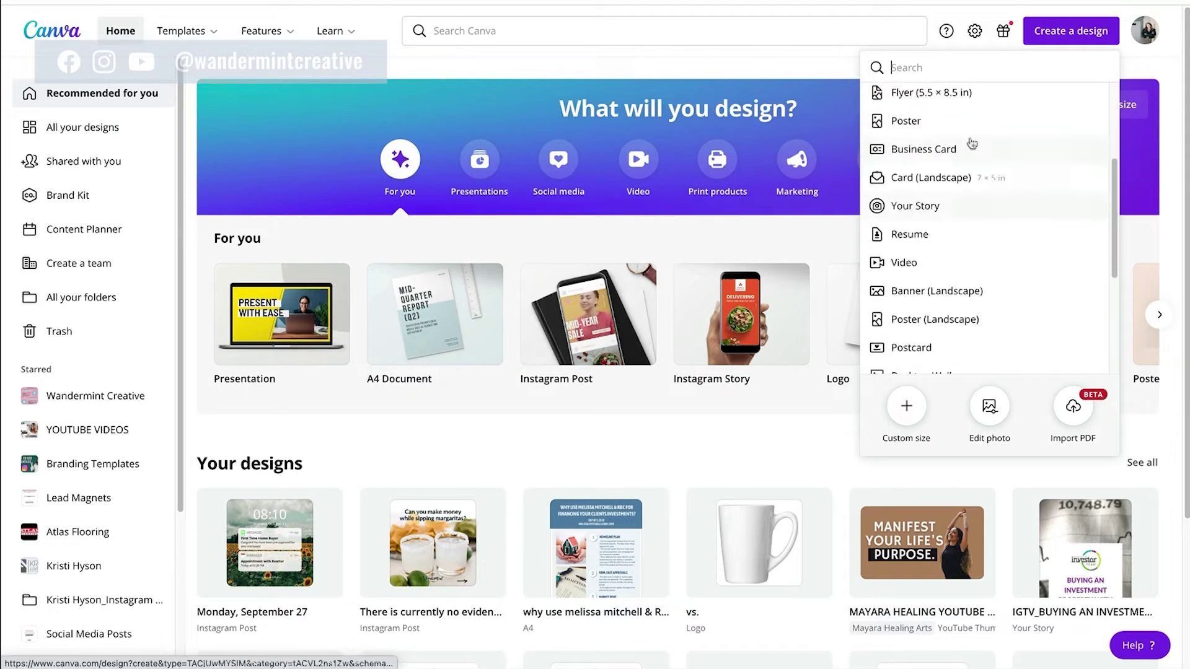
click(911, 67)
text(youtube)
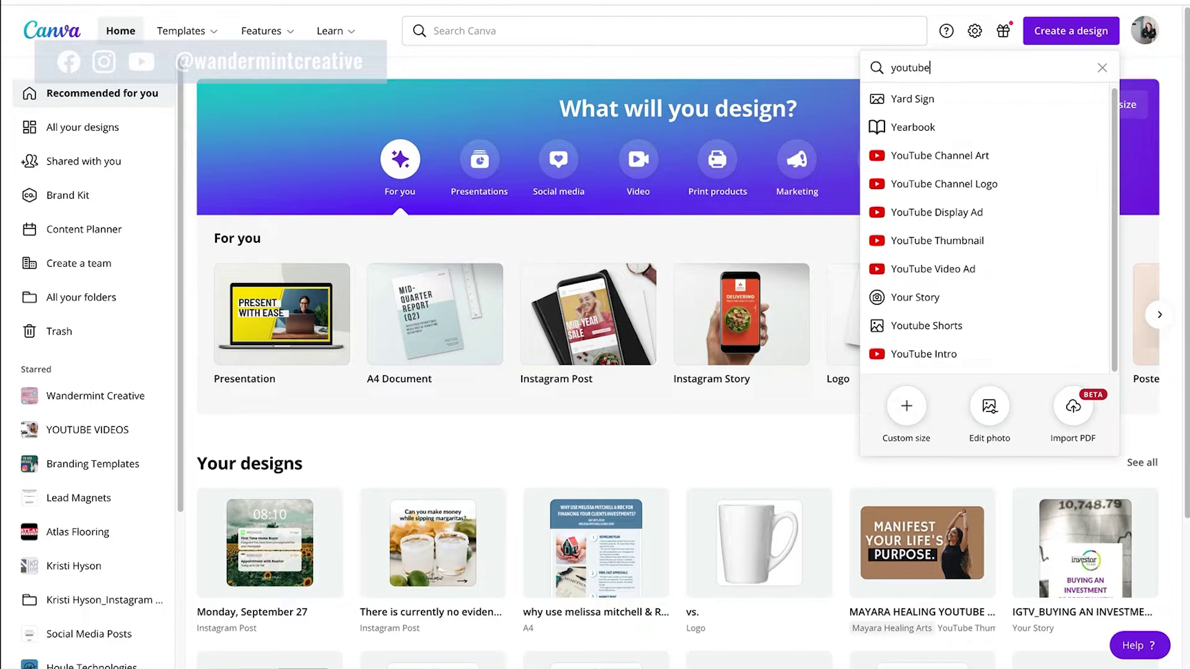
click(953, 192)
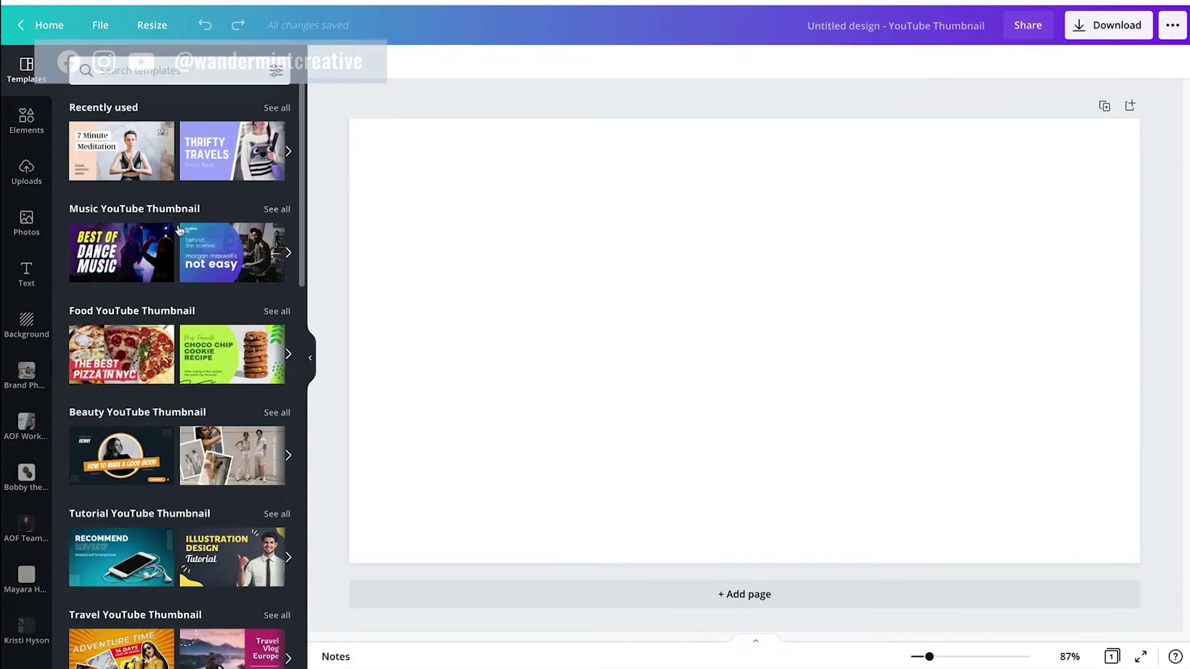
scroll(167, 259, down, 9)
scroll(184, 370, down, 10)
scroll(154, 448, down, 4)
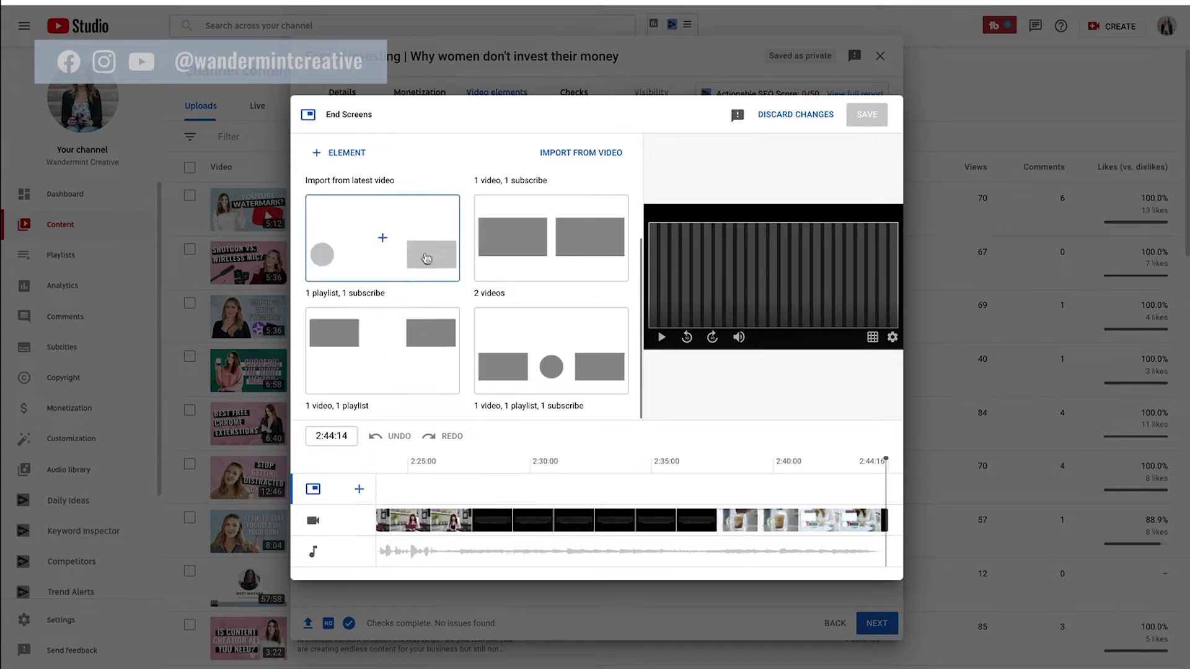
Step: Review the end-screen layouts, then switch to the Canva example with WATCH NEXT and SUBSCRIBE
scroll(548, 309, up, 2)
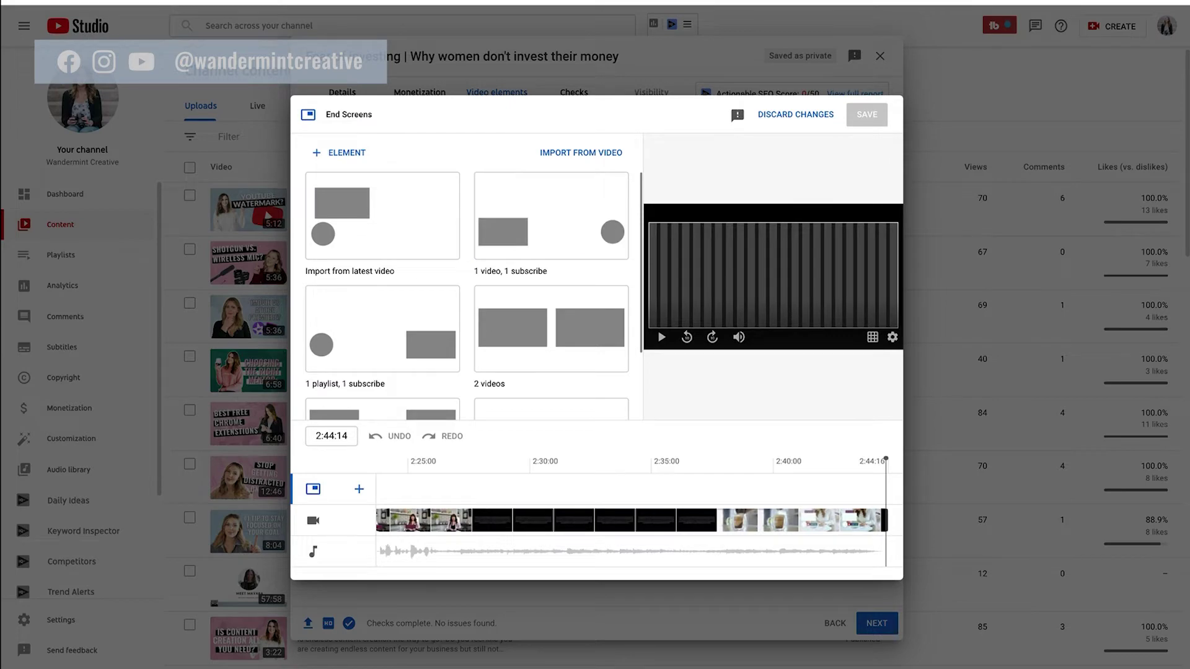
click(562, 7)
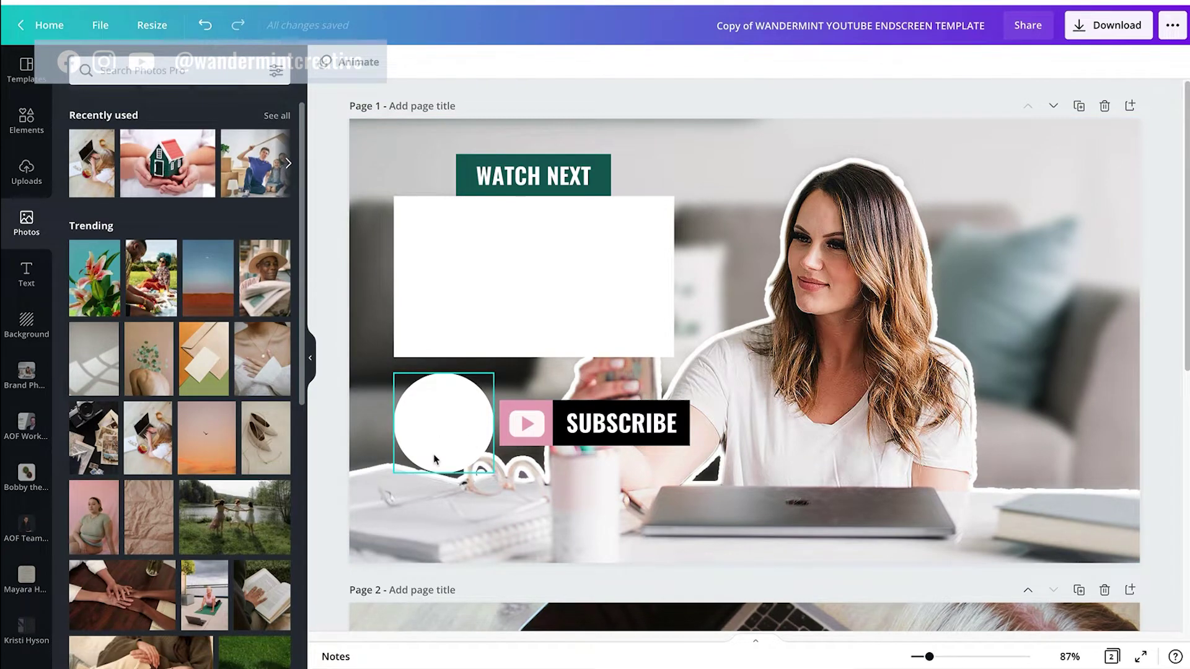
scroll(461, 444, down, 8)
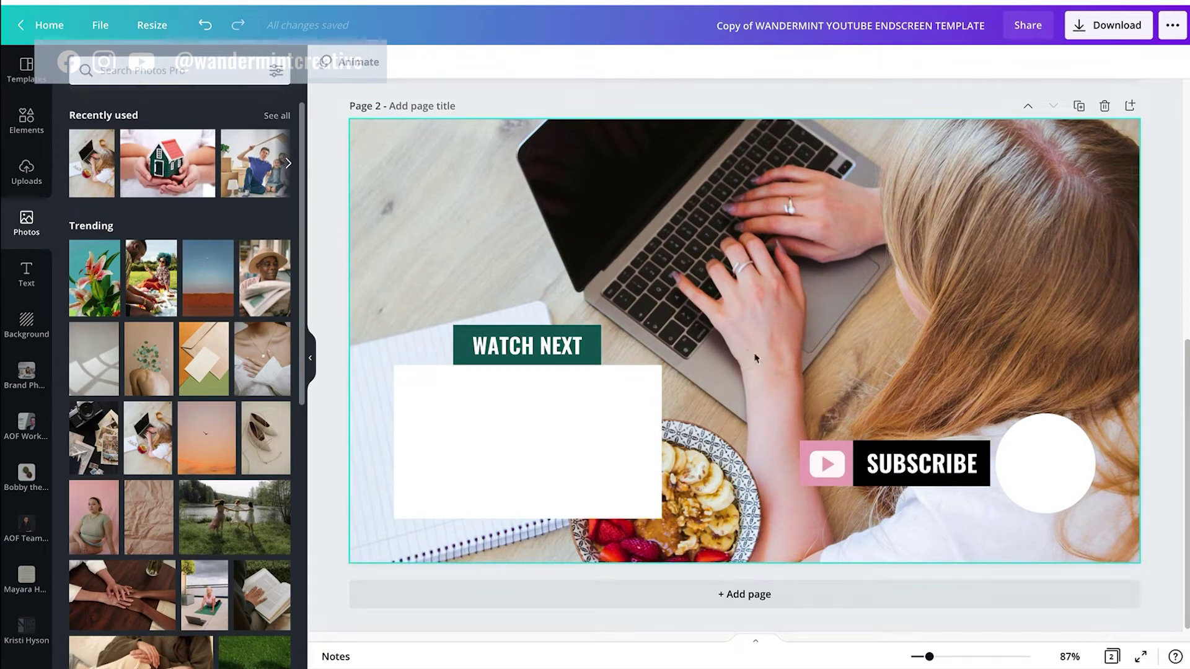
scroll(702, 309, up, 1)
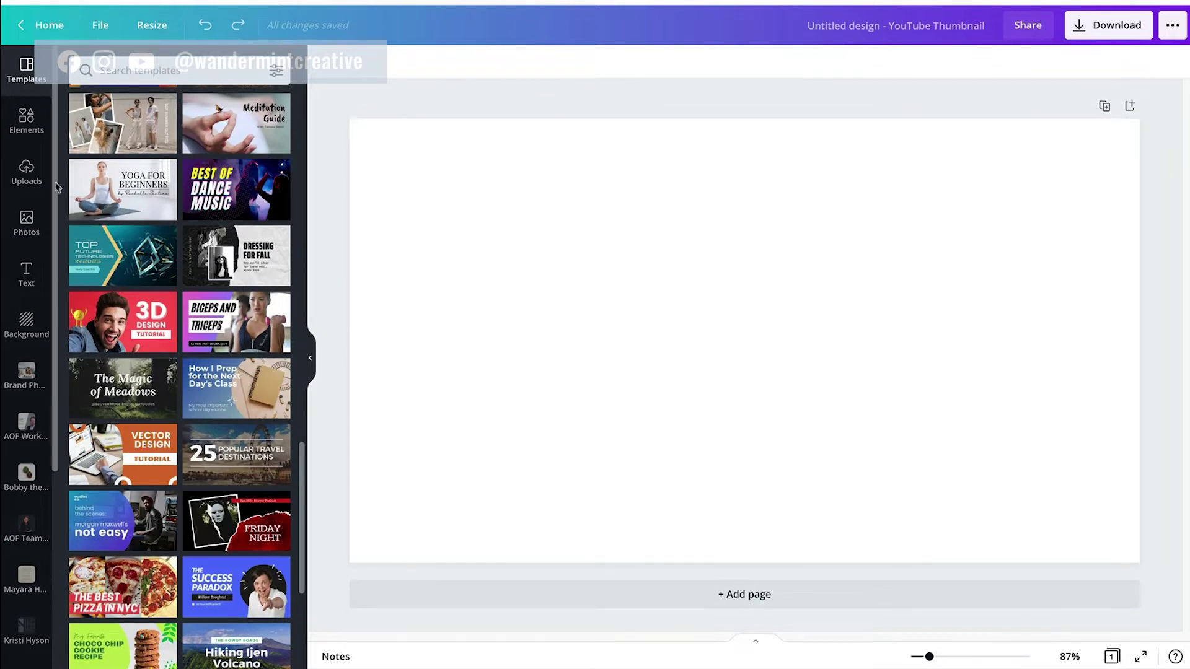
Step: Fill the page background with the blue-grey colour
click(325, 65)
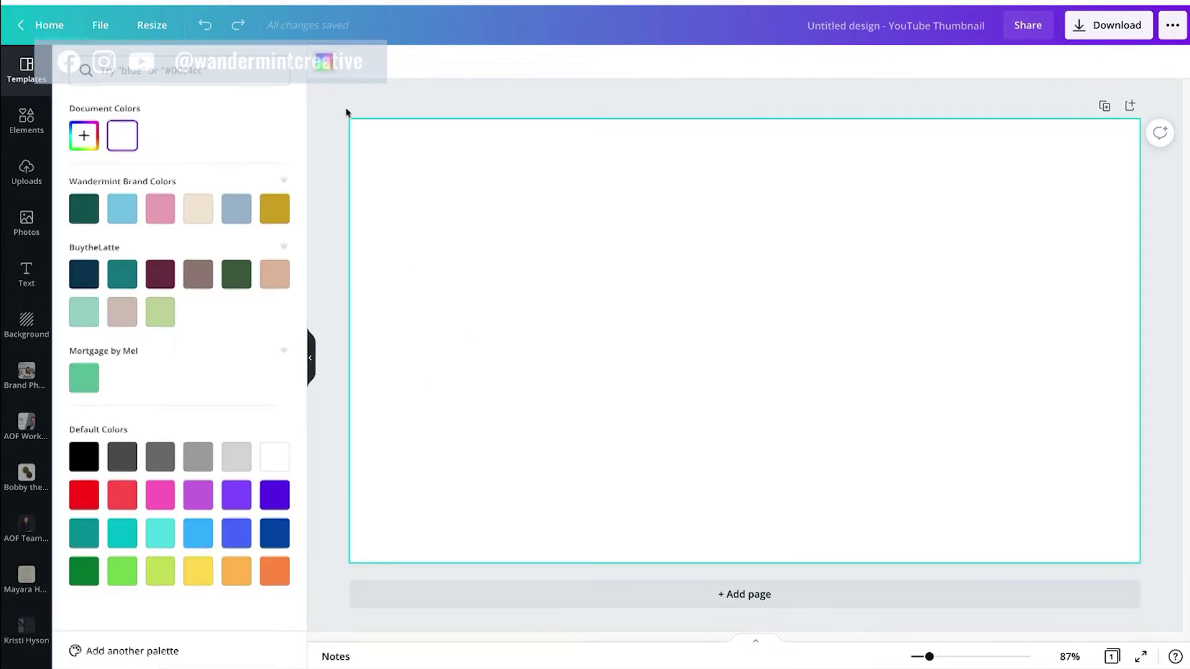
click(247, 220)
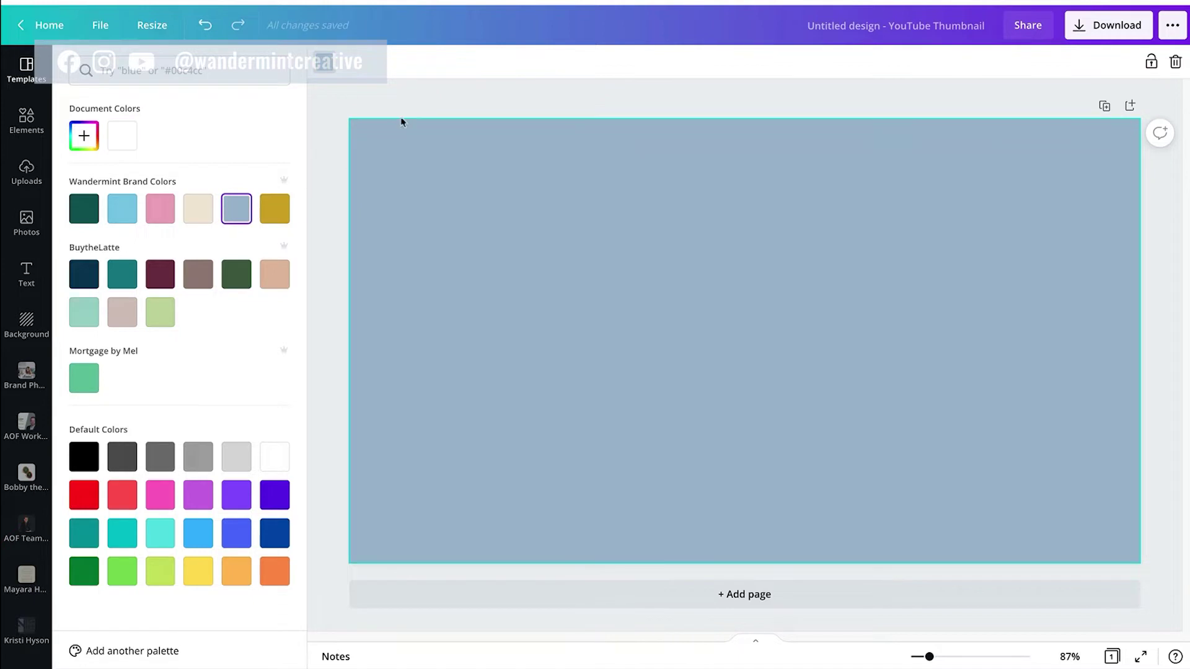
click(324, 65)
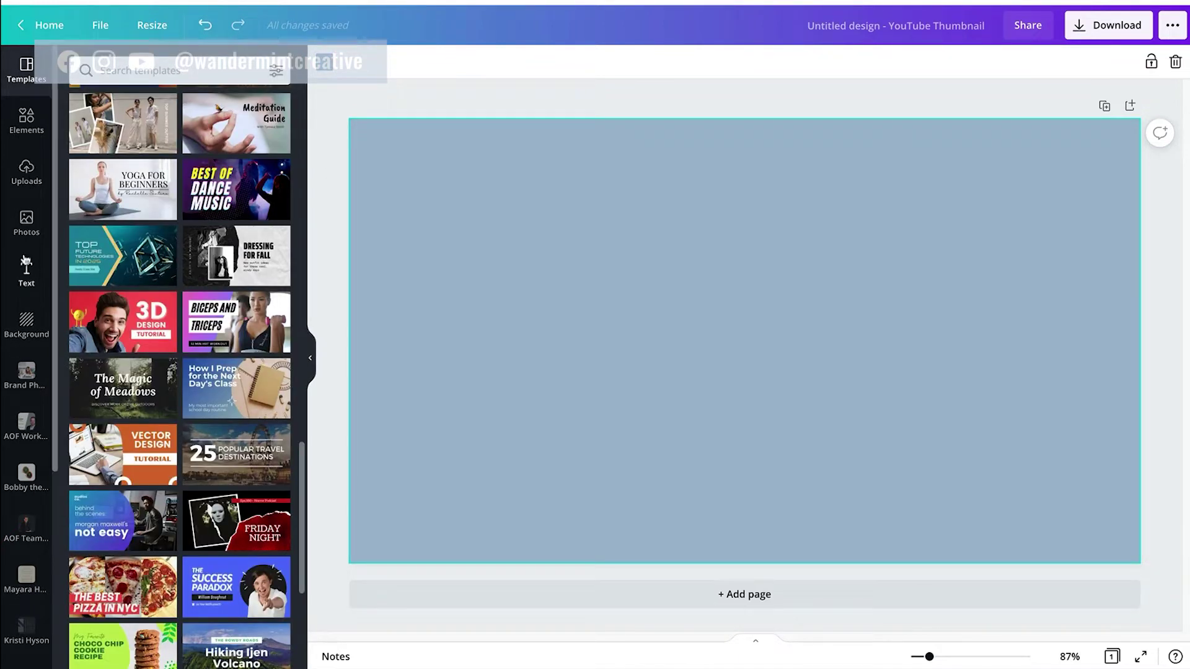
Step: Add a square, reshape it into a white rectangle and place it in the upper right
click(33, 138)
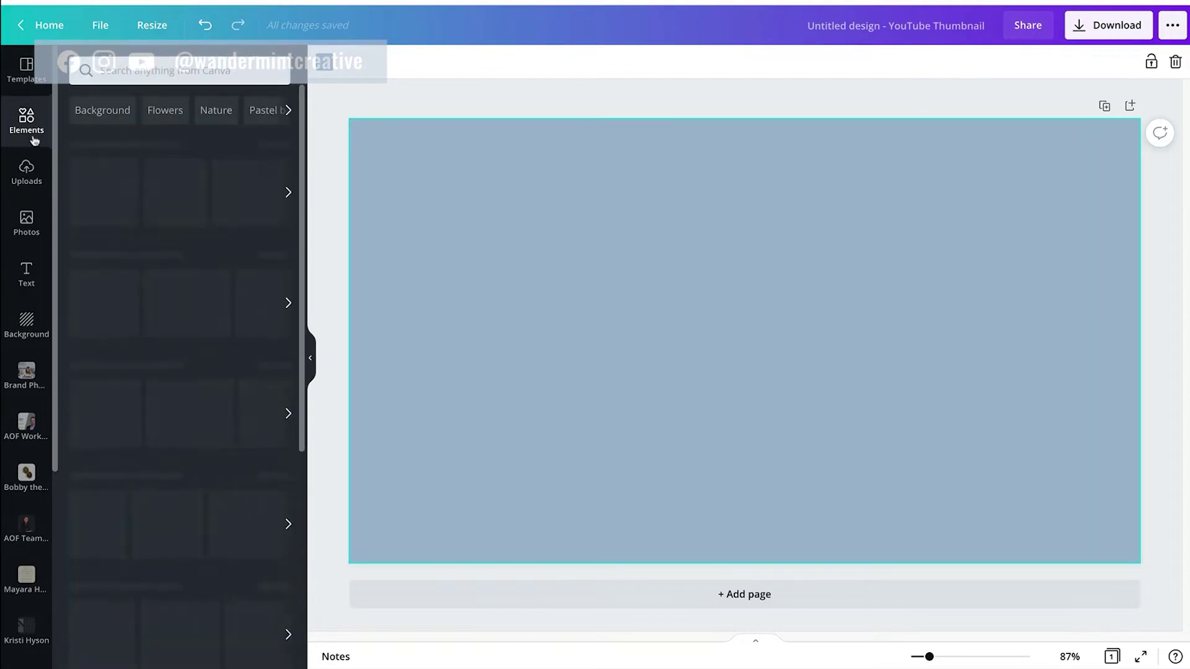
click(130, 296)
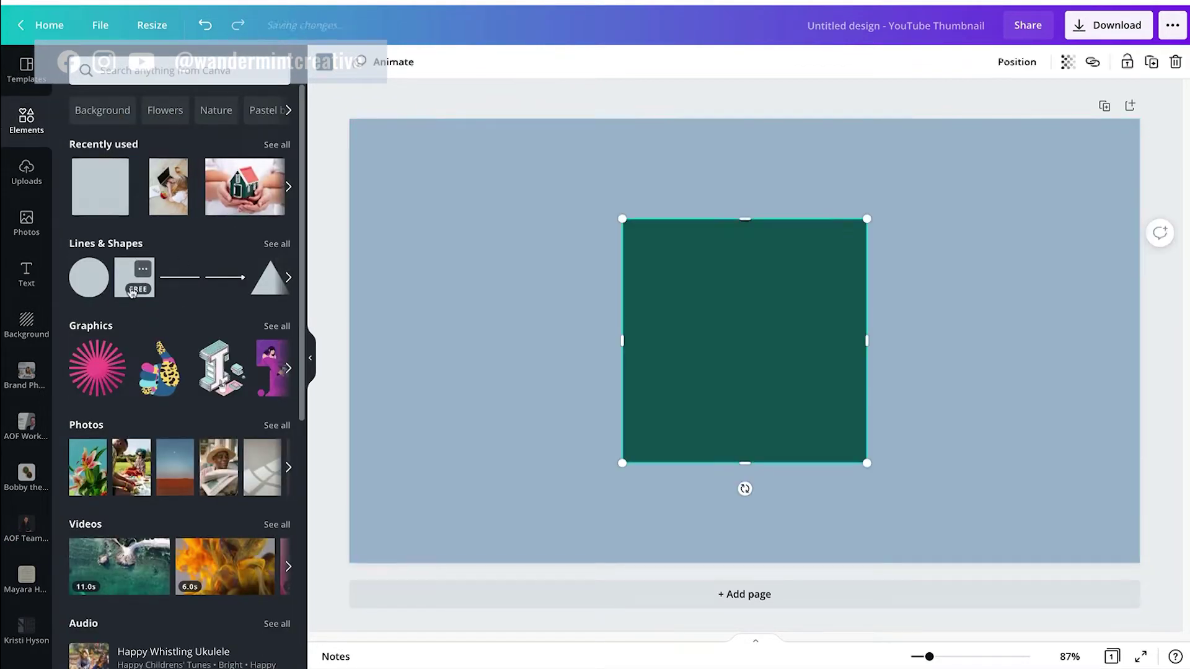
drag(860, 334, 1086, 338)
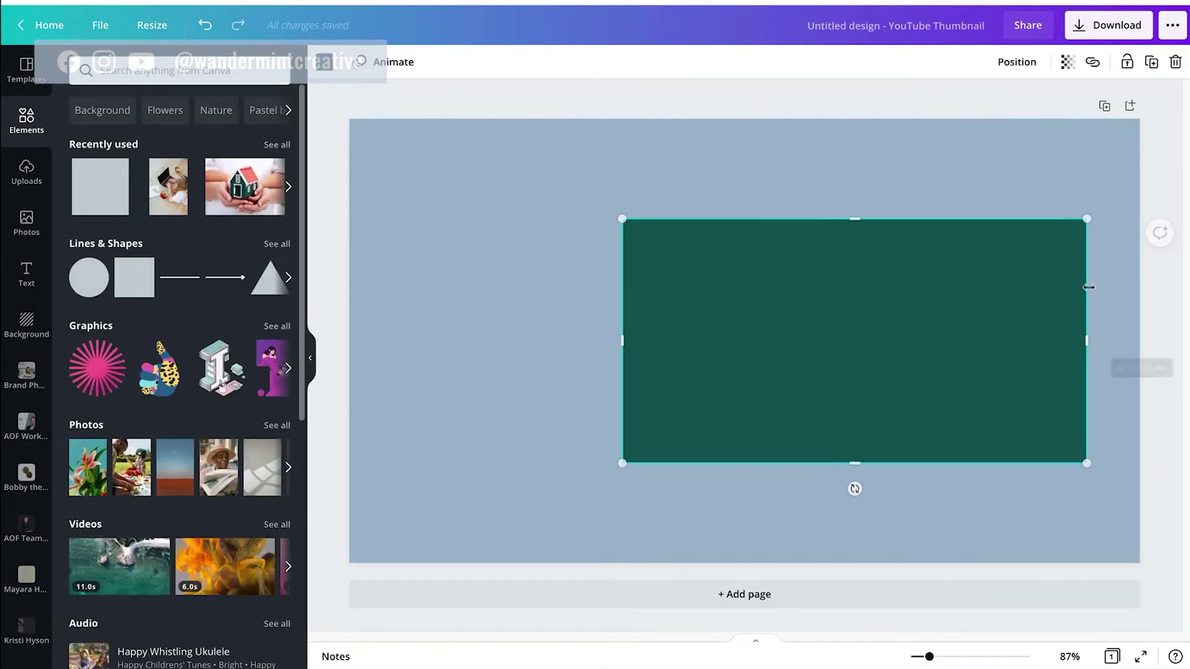
drag(1086, 218, 840, 353)
drag(815, 433, 630, 332)
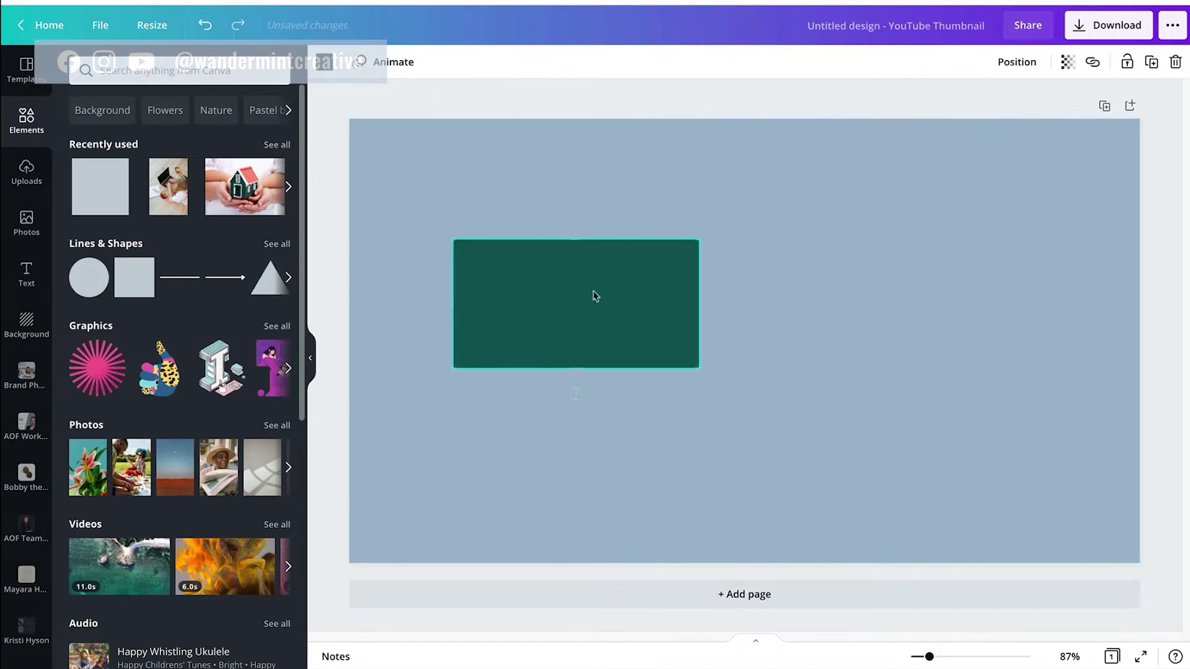
click(325, 64)
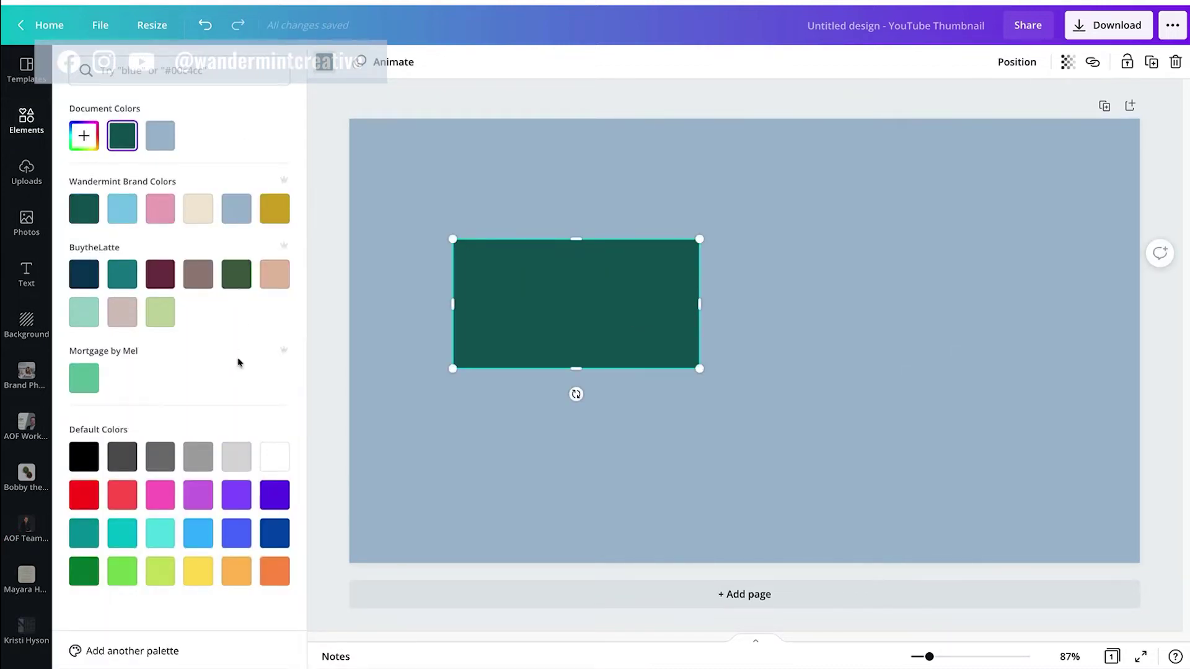
click(274, 456)
key(Escape)
click(566, 178)
click(552, 308)
drag(551, 308, 923, 254)
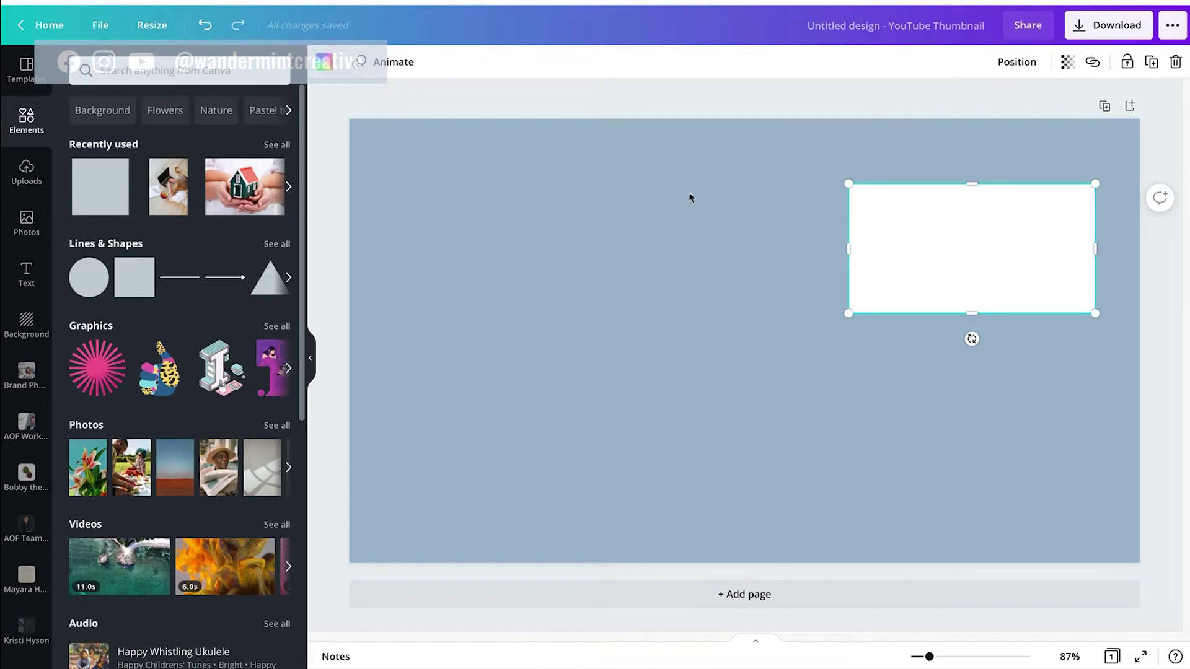
Step: Duplicate the white rectangle and stack the copy directly below the original
drag(981, 262, 988, 236)
right_click(985, 236)
click(1016, 254)
right_click(970, 352)
click(1010, 393)
drag(971, 298, 976, 390)
click(982, 452)
click(936, 240)
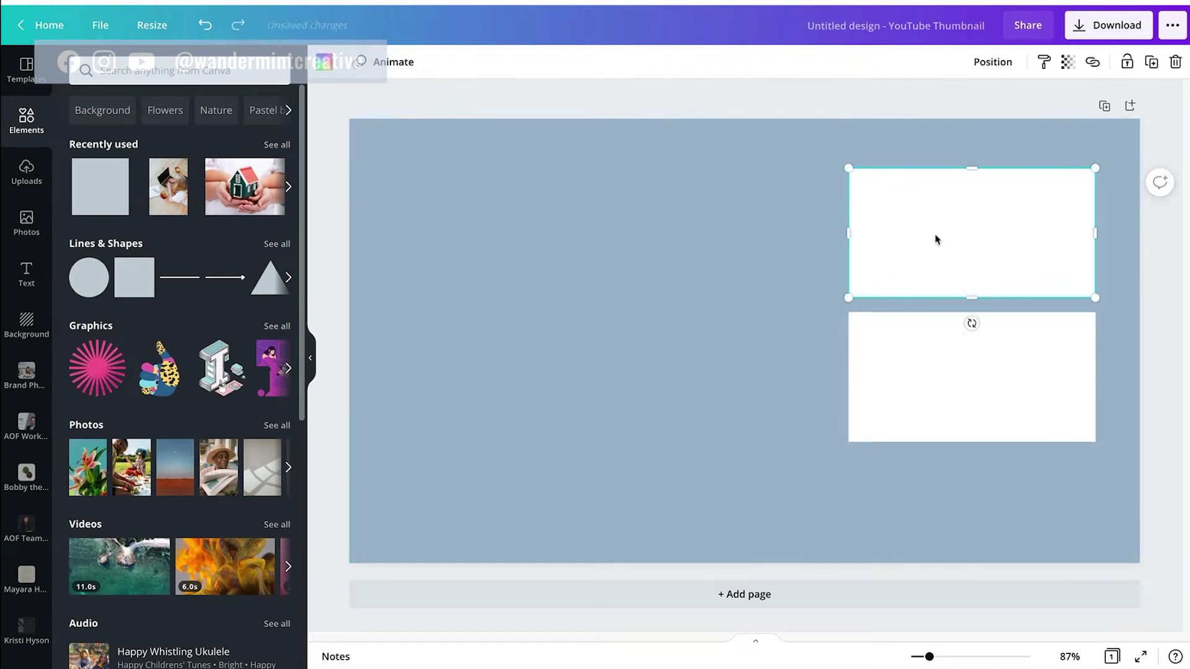
shift+click(964, 374)
drag(961, 260, 961, 248)
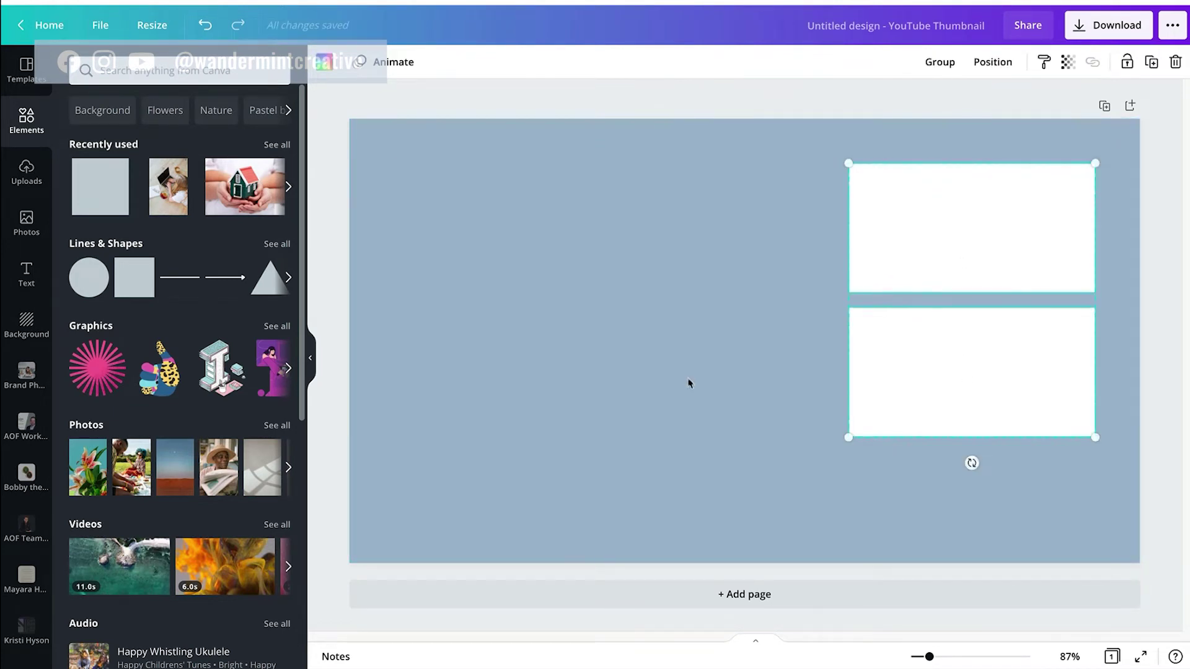
click(687, 383)
Step: Add a white circle in the lower right beneath the rectangles, shrinking both rectangles to fit
click(89, 277)
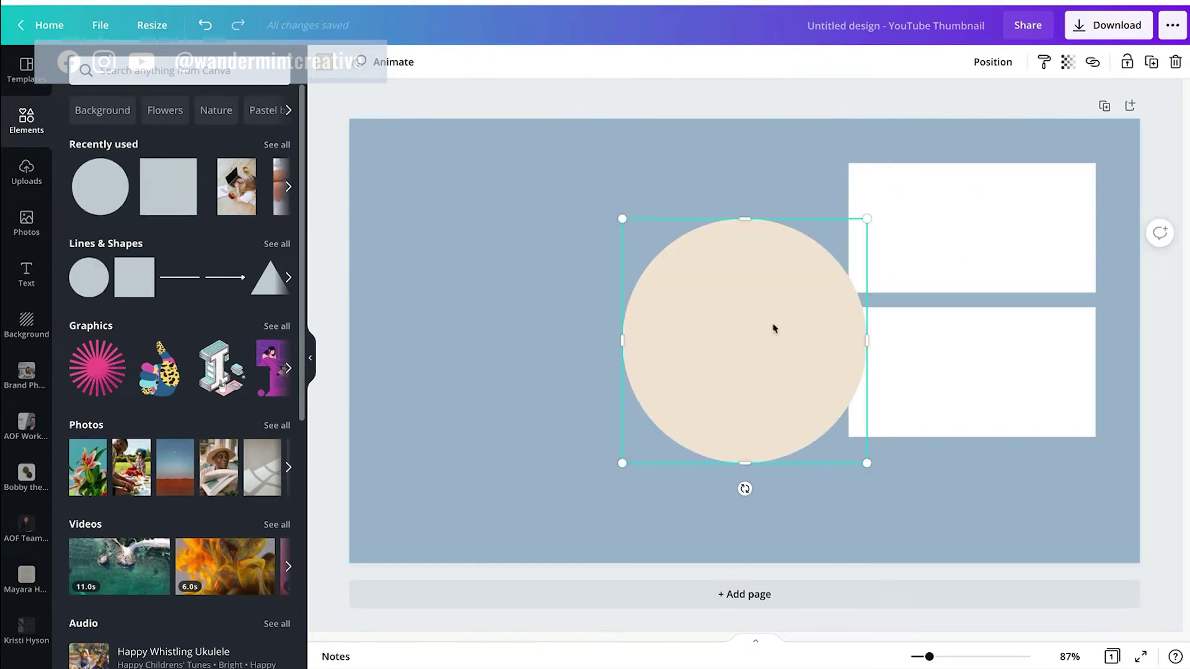
drag(866, 218, 1072, 483)
click(1004, 372)
shift+click(934, 246)
drag(847, 437, 876, 415)
drag(1035, 523, 1062, 491)
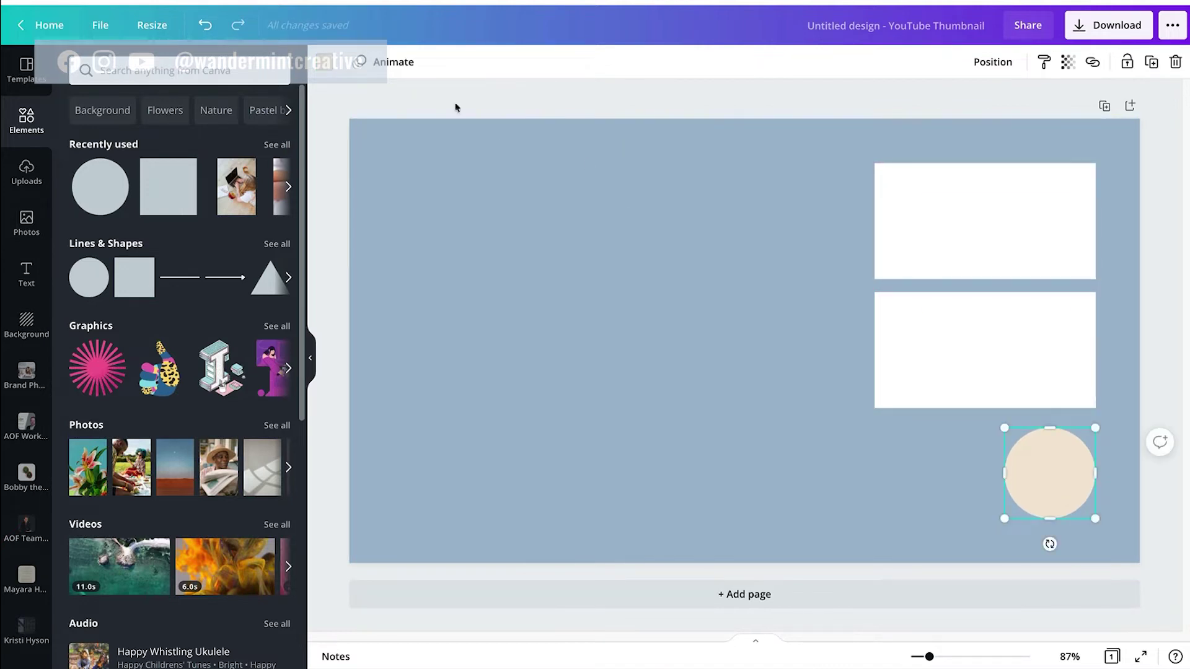
click(324, 62)
click(204, 143)
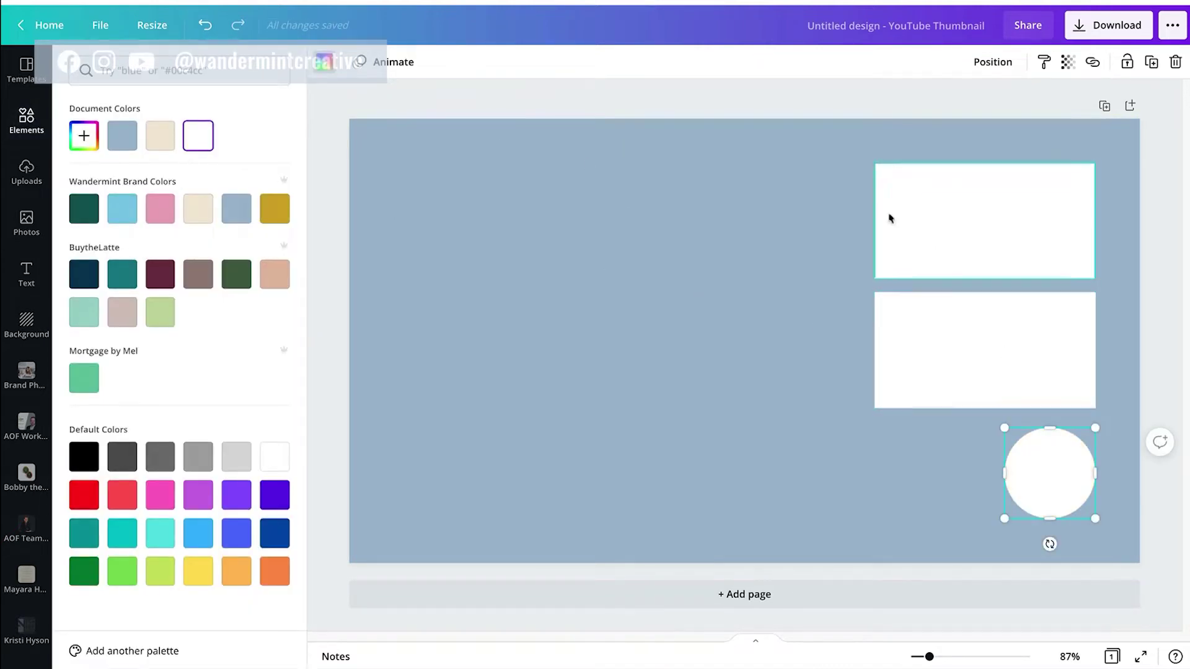
click(851, 104)
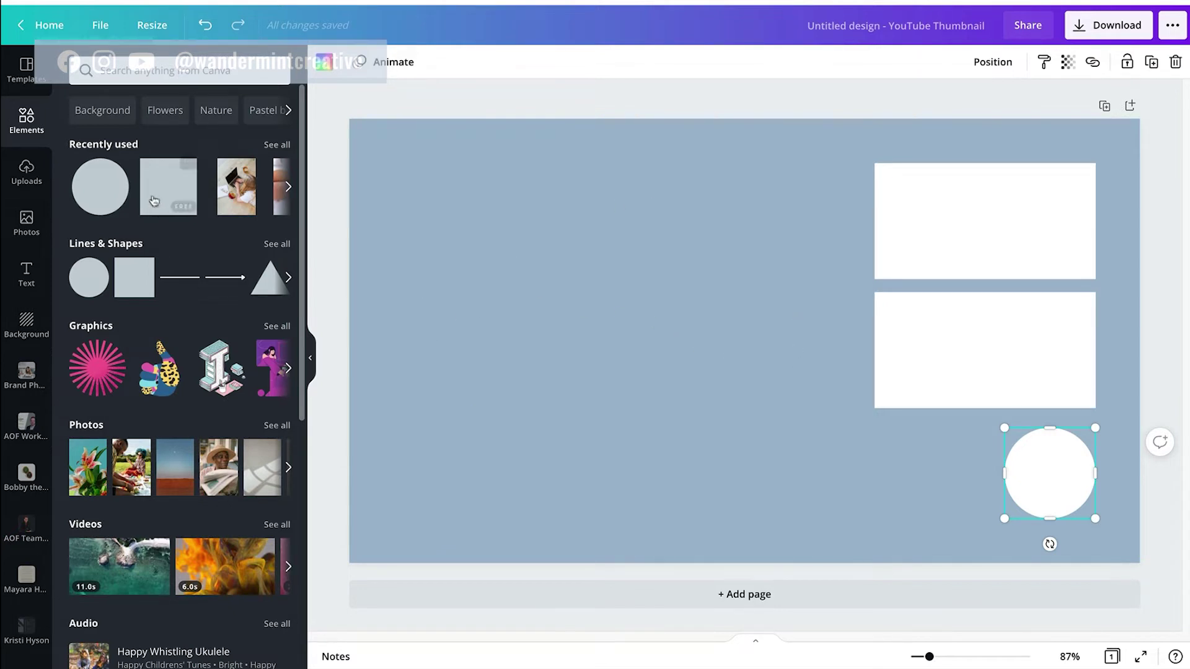
Step: Place the laptop photo on the page's left side and stretch it to about 693×576
mouse_move(848, 351)
mouse_down()
mouse_move(622, 351)
mouse_move(846, 354)
mouse_up()
drag(690, 351, 679, 351)
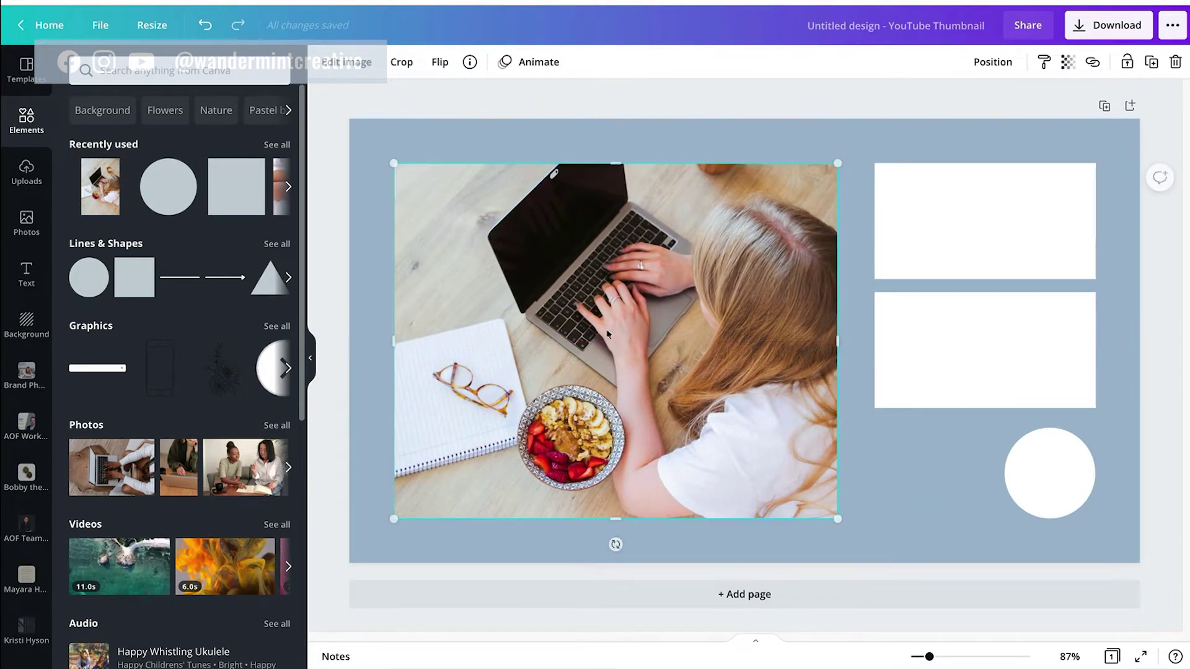
click(650, 89)
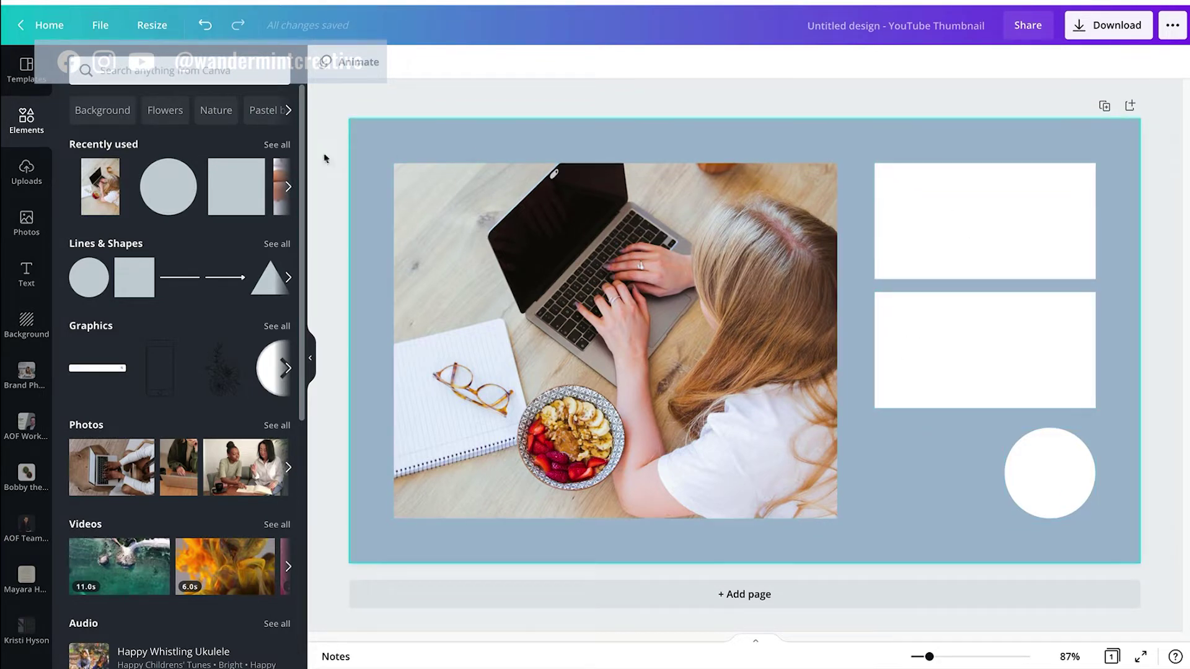
click(27, 276)
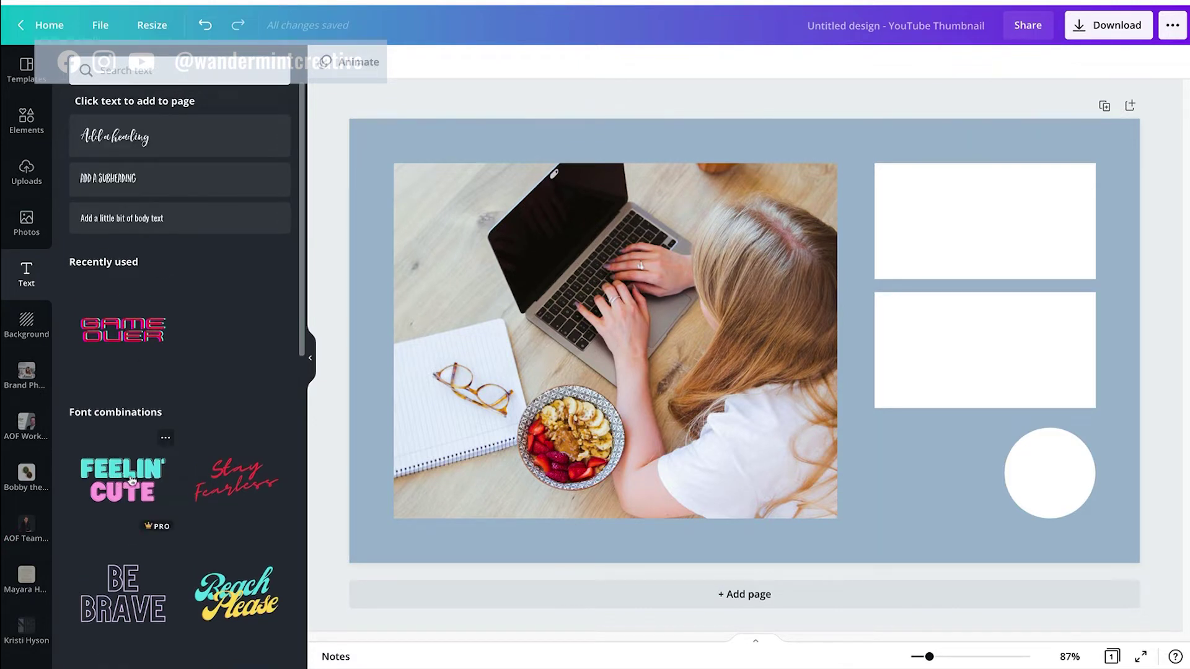
Step: Add the heading 'check out these other videos' in uppercase Montserrat Semi-Bold, size 22
click(123, 135)
double_click(733, 344)
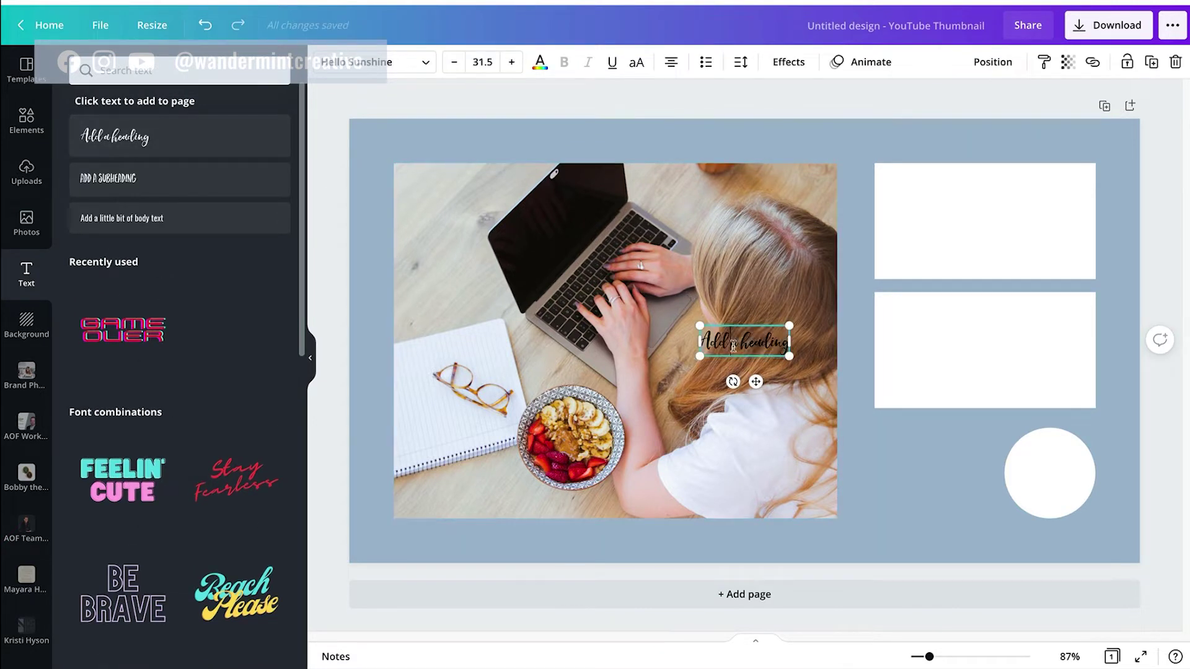
text(check)
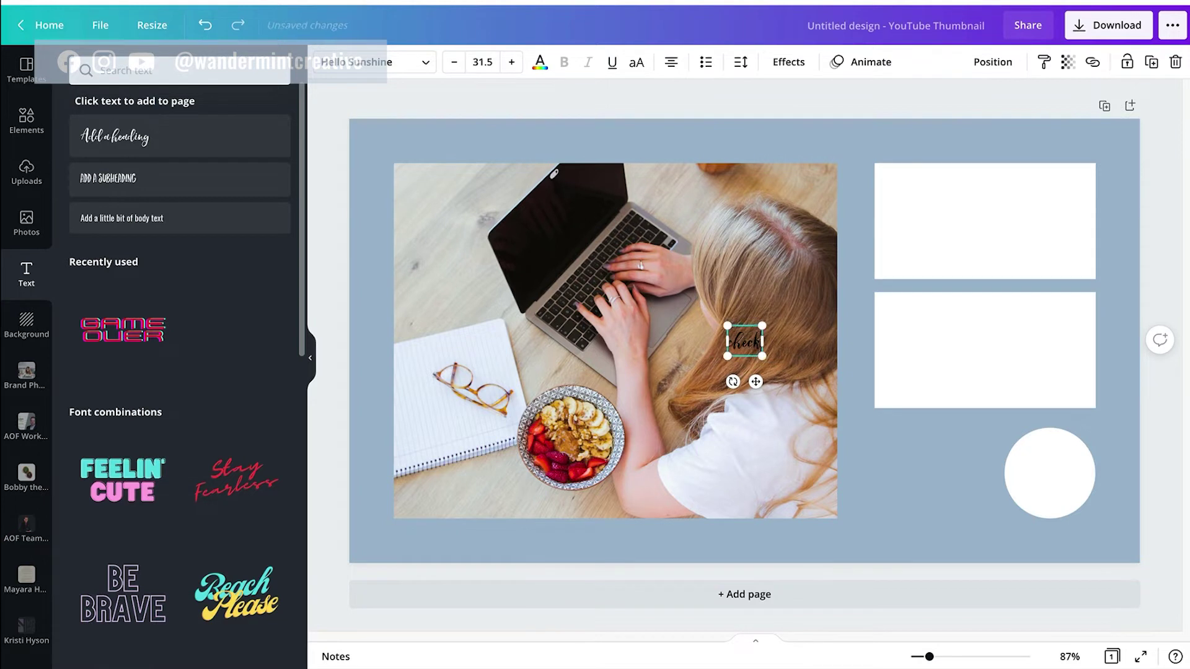
text( out these other videos)
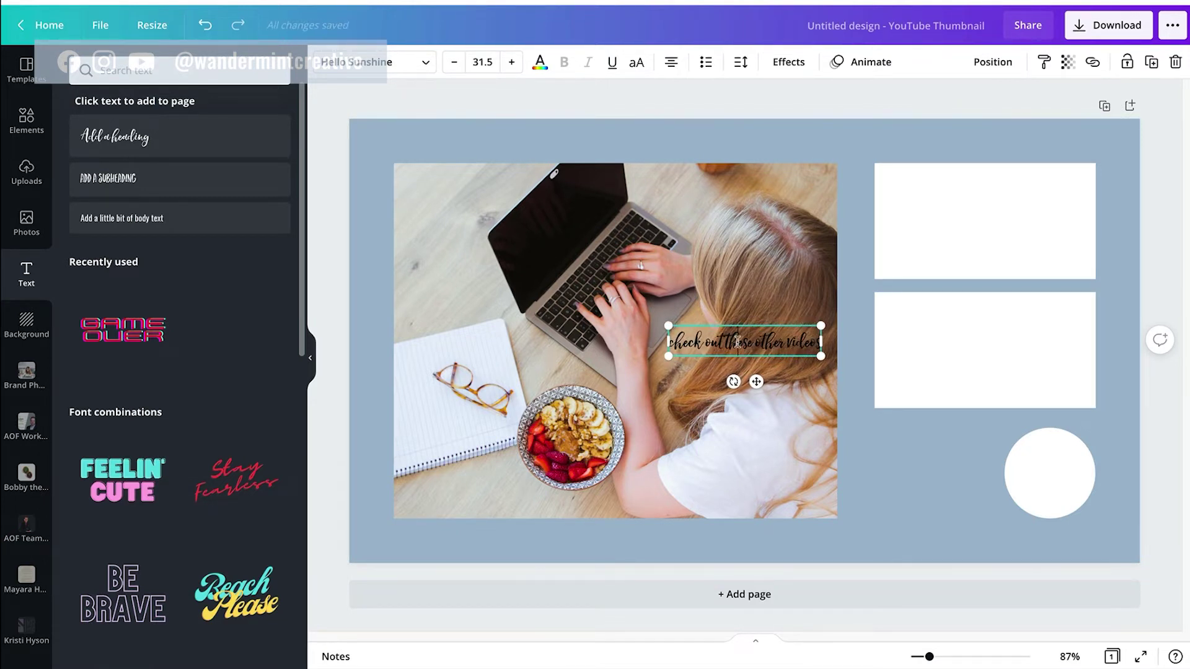
key(ctrl+a)
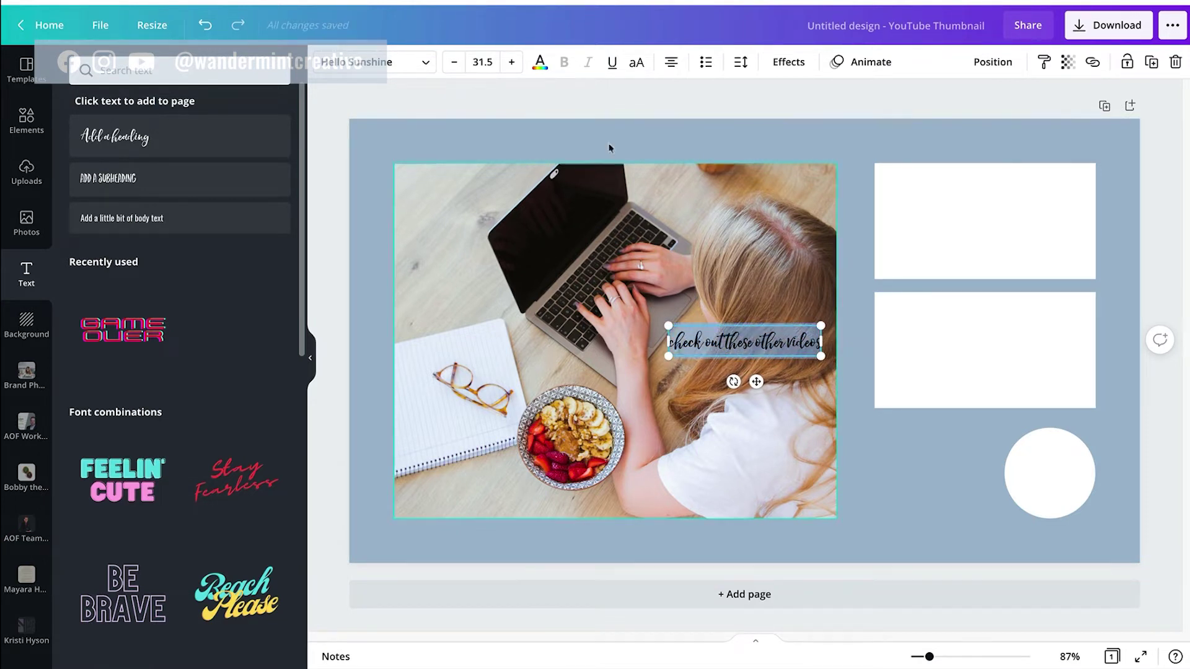
click(372, 61)
click(132, 161)
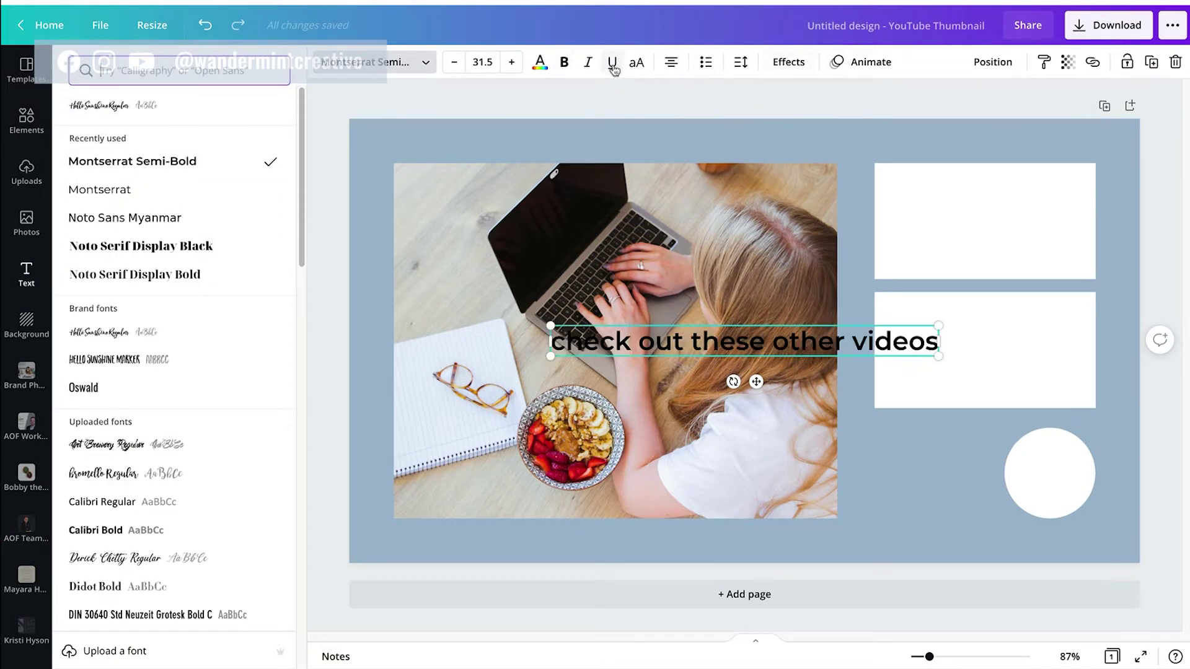
click(637, 62)
drag(976, 326, 774, 348)
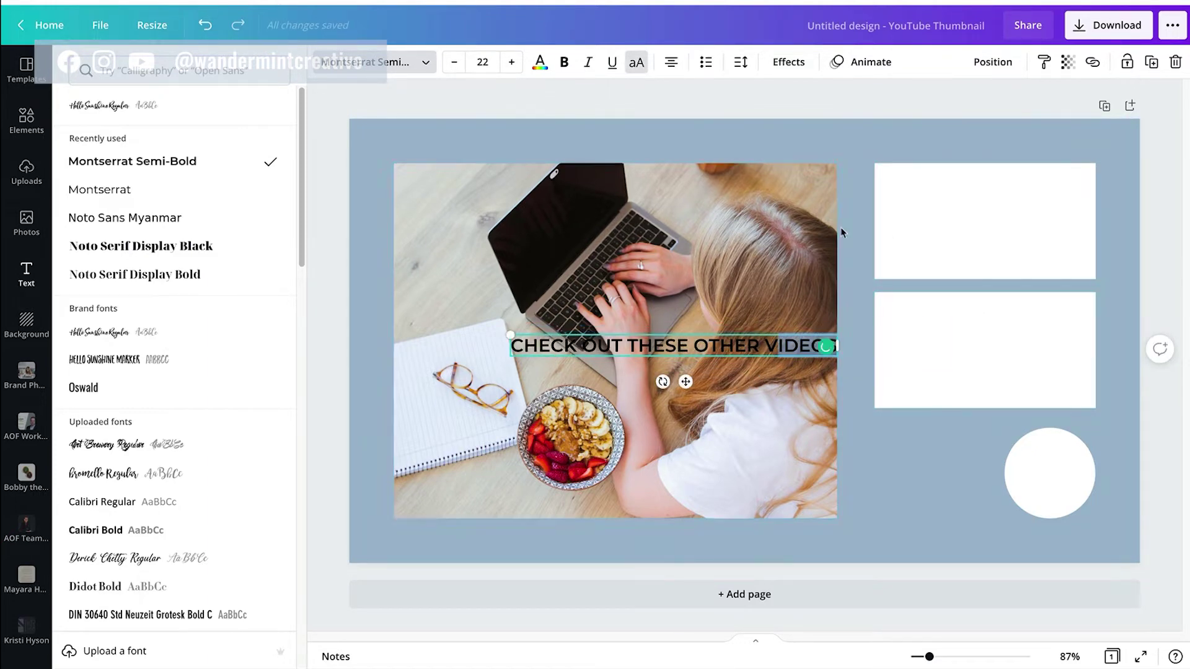
Step: Apply the Splice effect to the heading, move it to the top right, and nudge the photo down
double_click(765, 343)
click(857, 150)
click(712, 345)
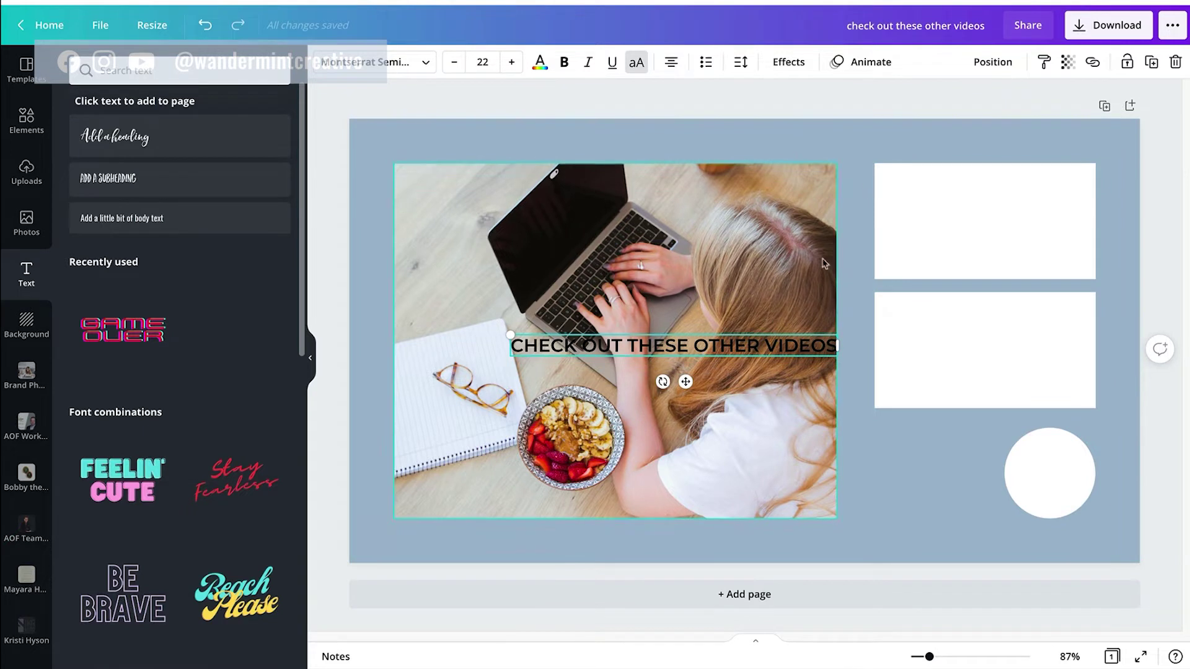
click(789, 62)
click(179, 249)
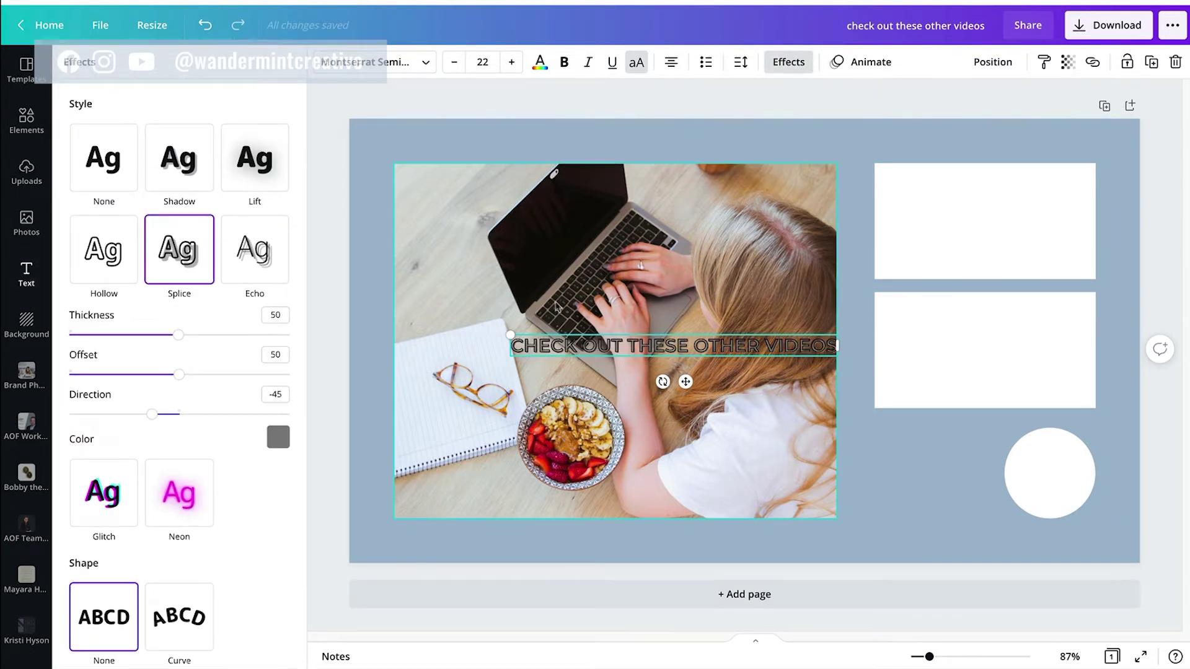
drag(692, 347, 904, 154)
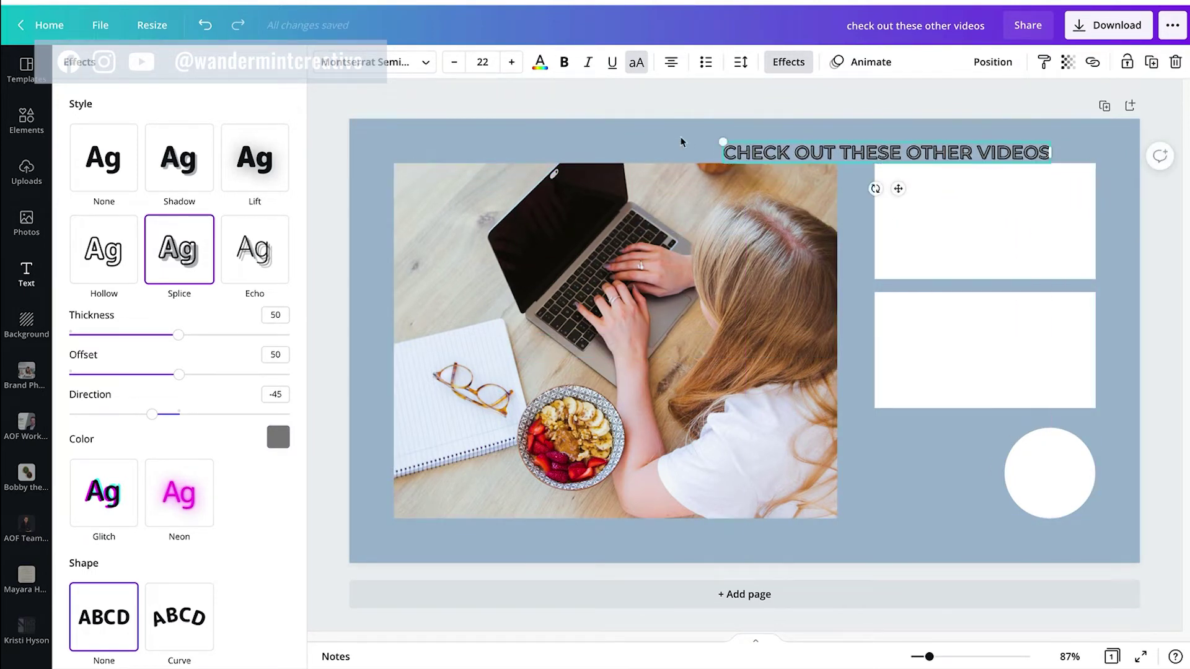
click(682, 142)
drag(758, 272, 759, 273)
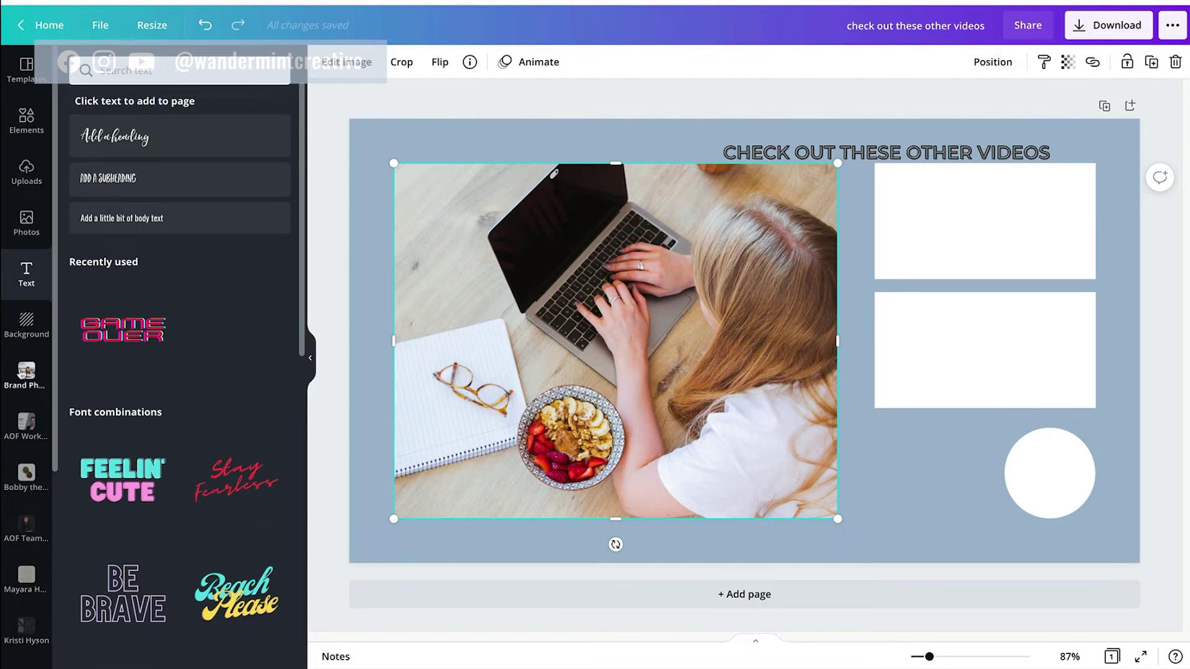
Step: Add the circular spiral brand logo, shrink it and place it left of the white circle
scroll(23, 496, down, 5)
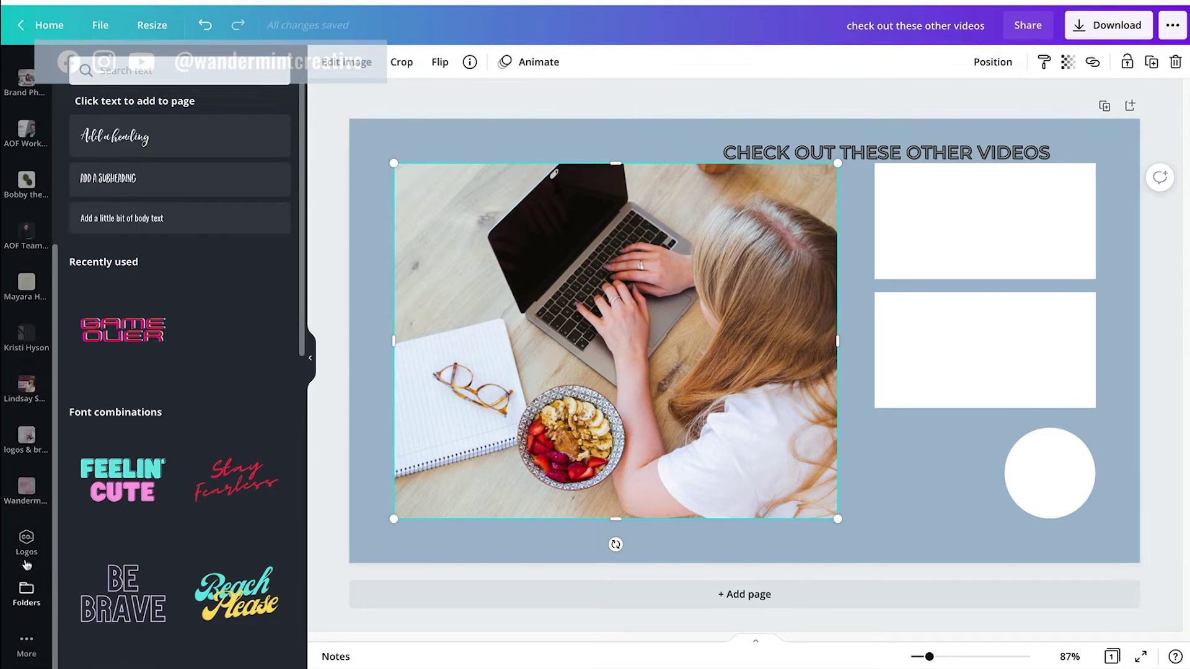
click(25, 546)
click(117, 135)
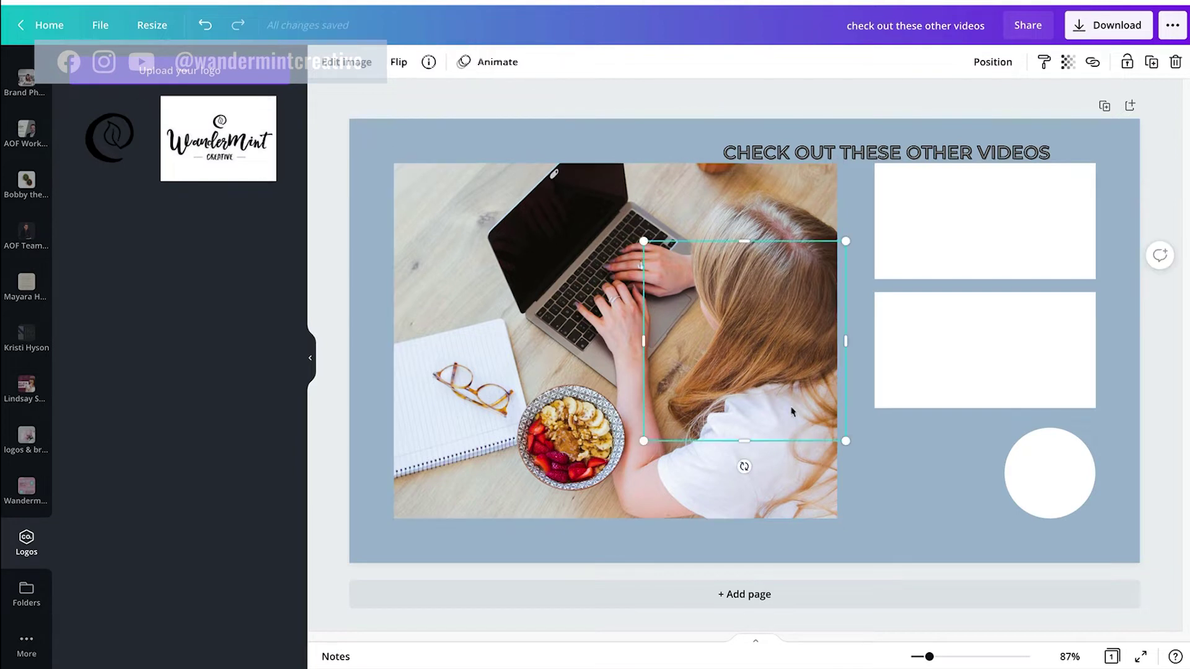
drag(838, 247, 699, 386)
drag(671, 430, 975, 484)
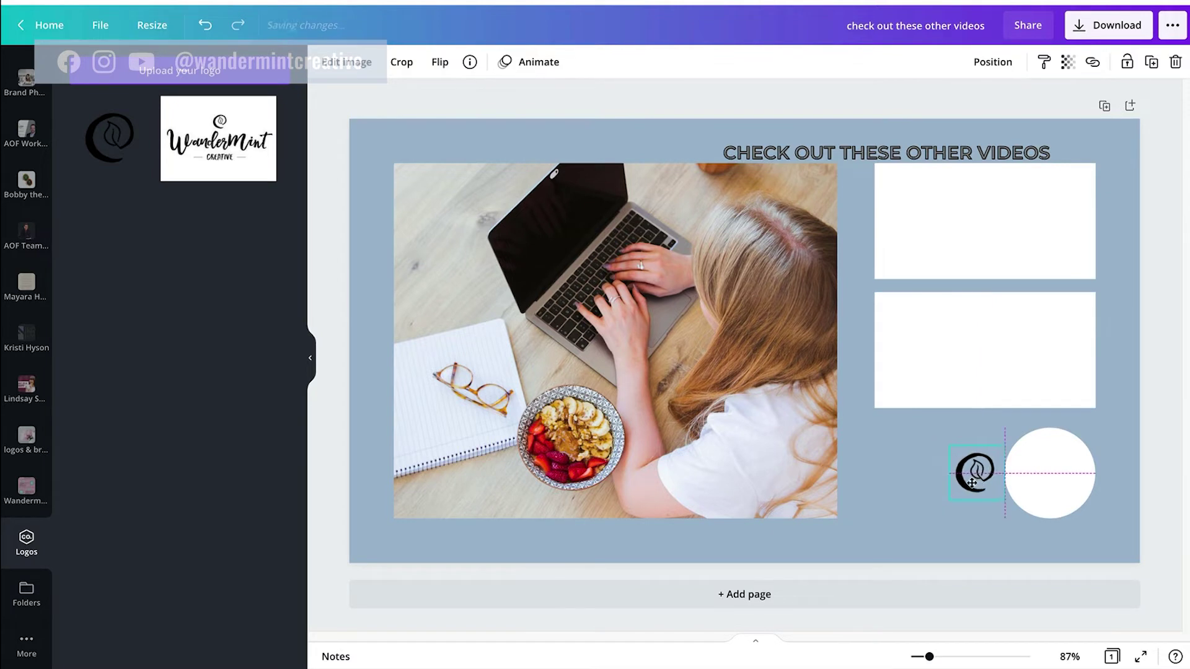
click(1137, 421)
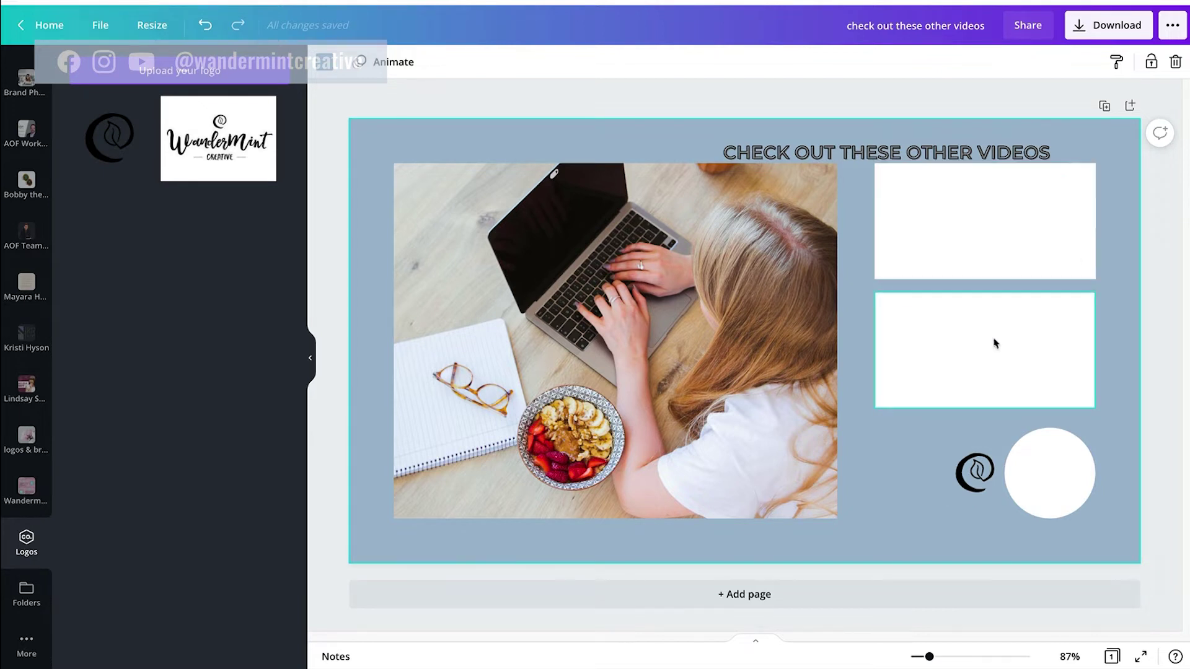
click(995, 259)
click(986, 302)
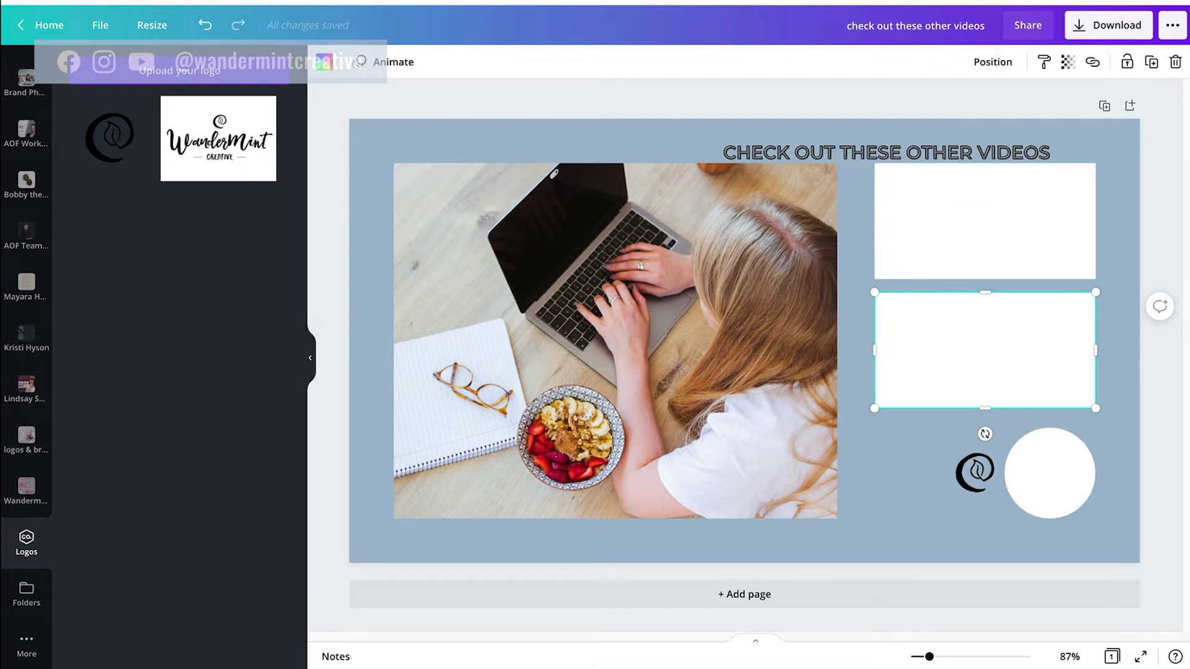
Step: Open youtube.com in a new tab and go to your channel's Videos list
key(ctrl+t)
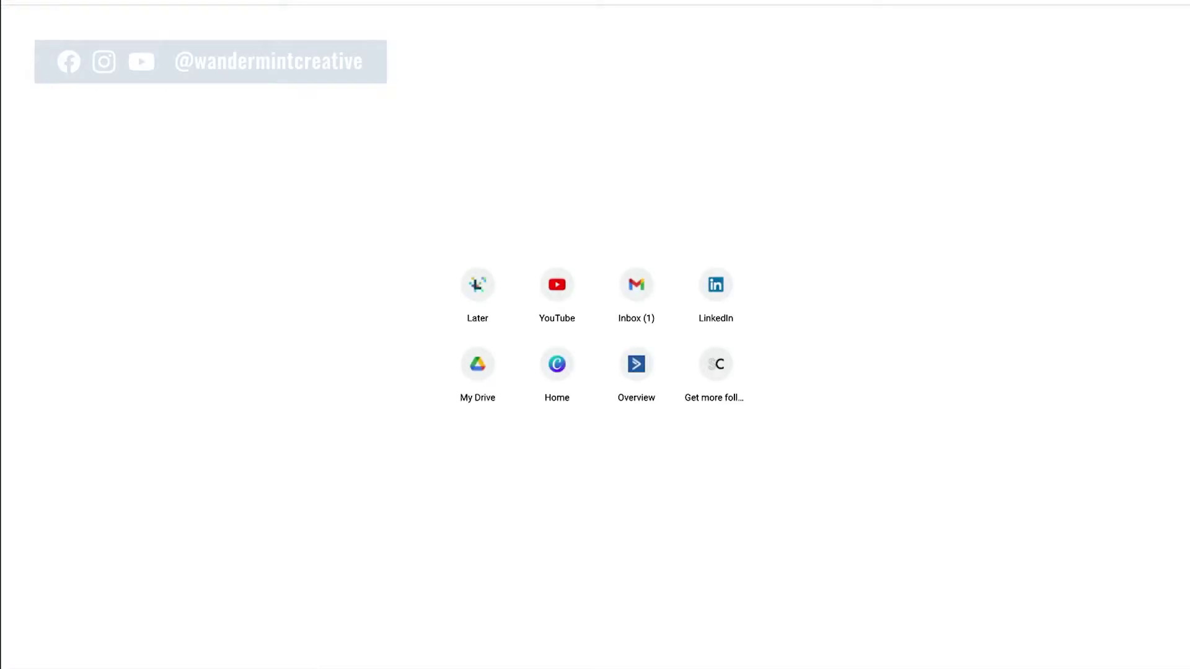
text(youtube.)
click(556, 8)
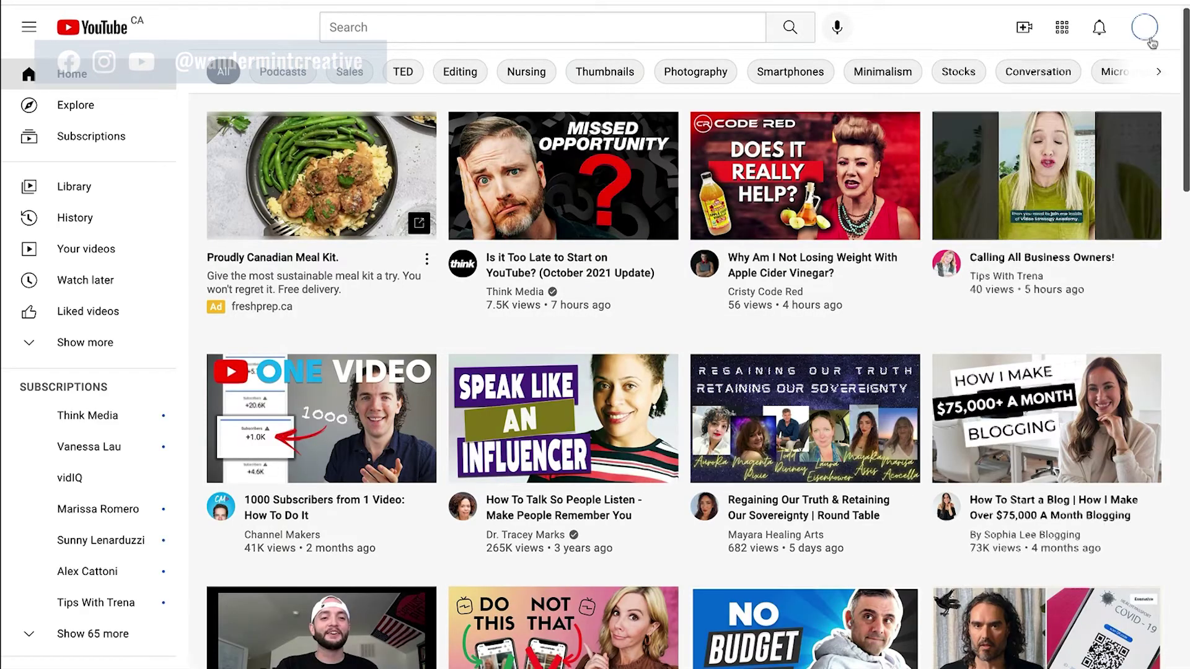
click(1144, 27)
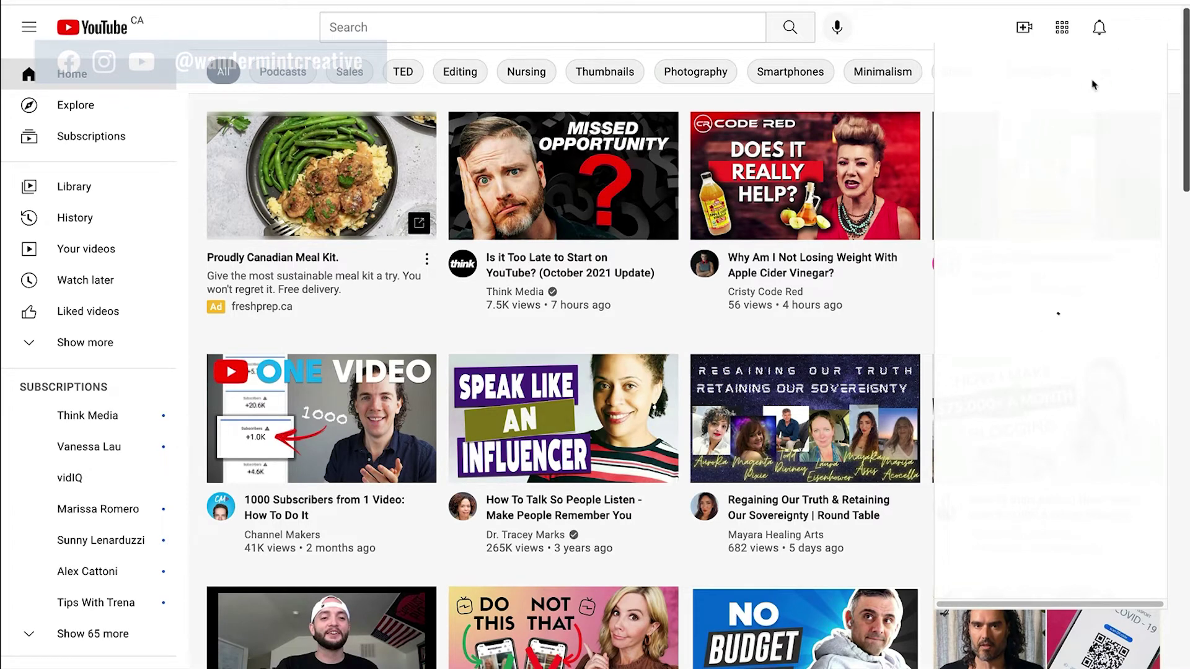
click(620, 175)
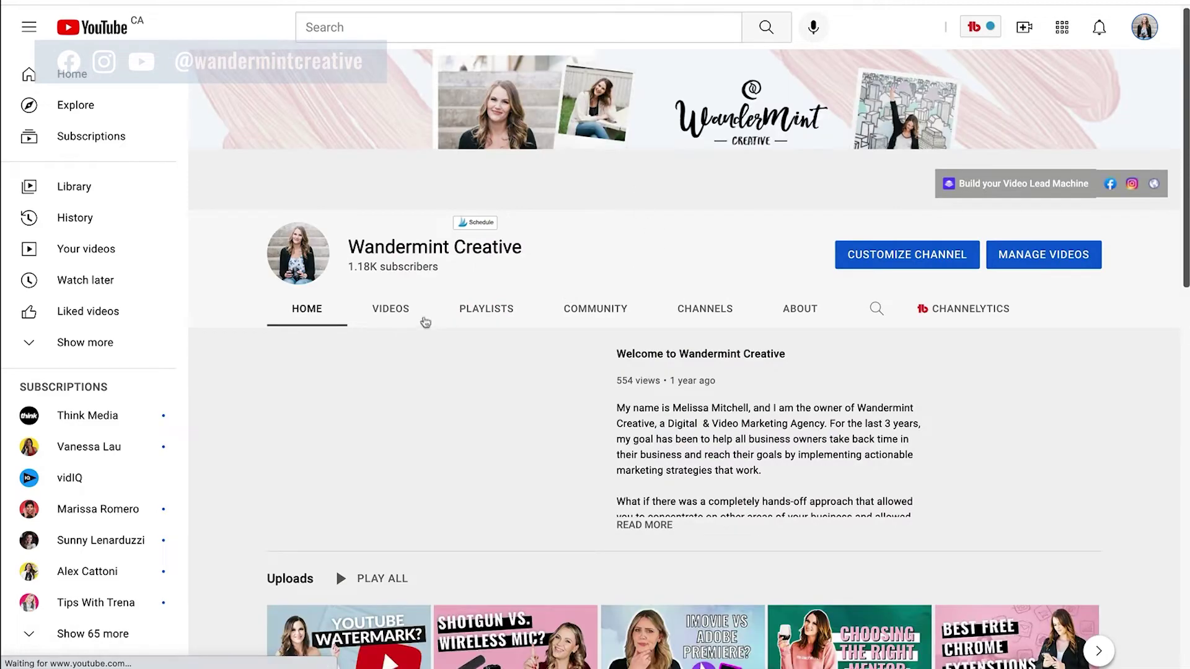
click(373, 319)
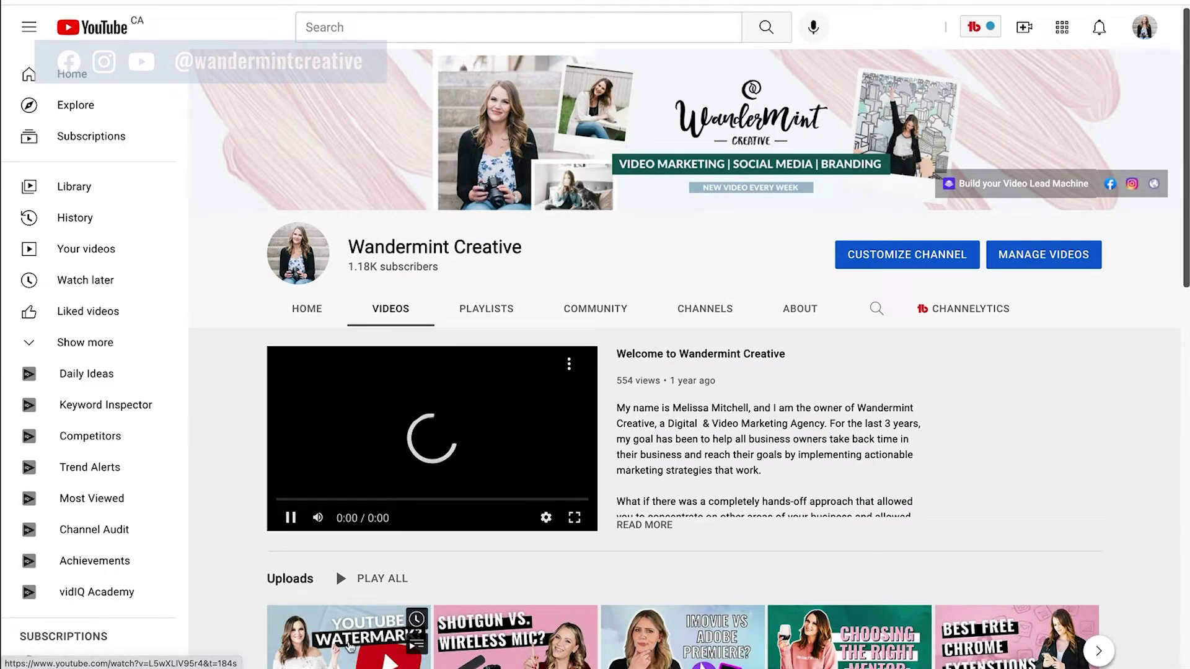
Step: Play the YouTube Watermark Tutorial 2021 and pause it at 5:08 on its end screen
click(364, 596)
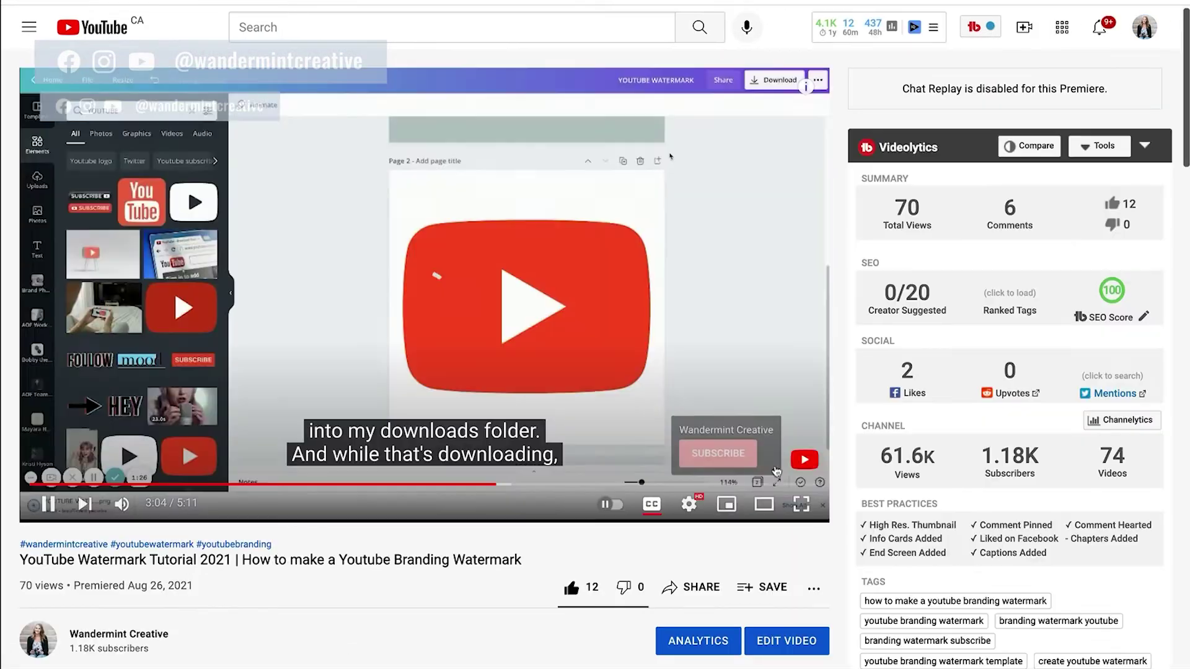
click(786, 484)
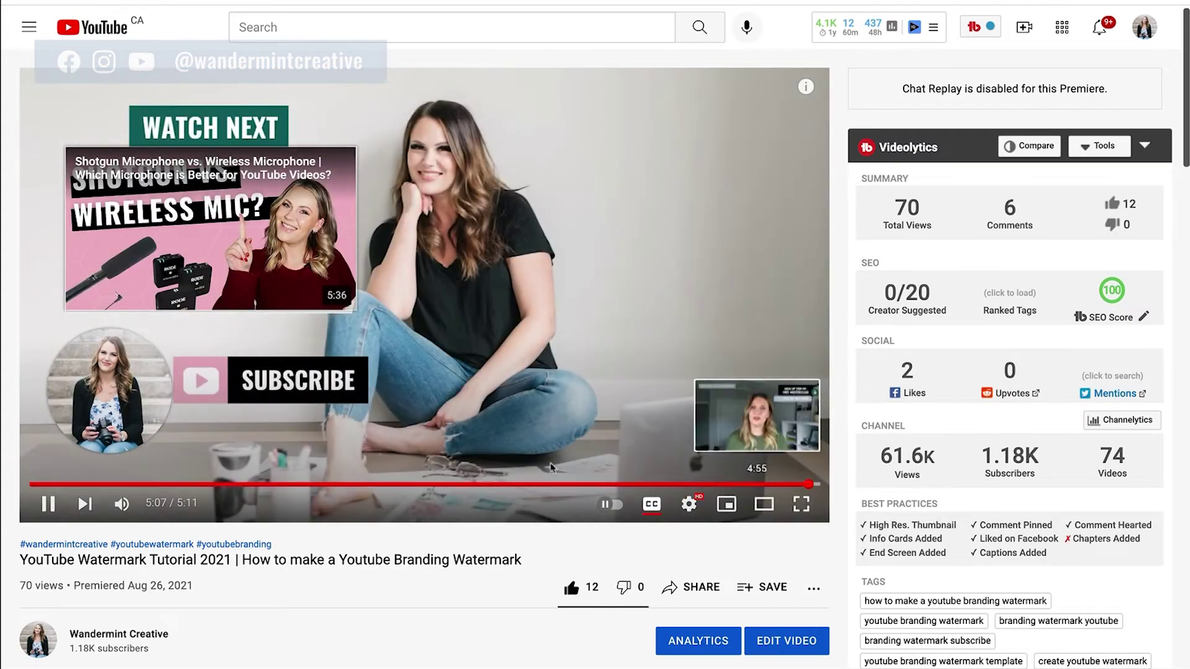
click(48, 503)
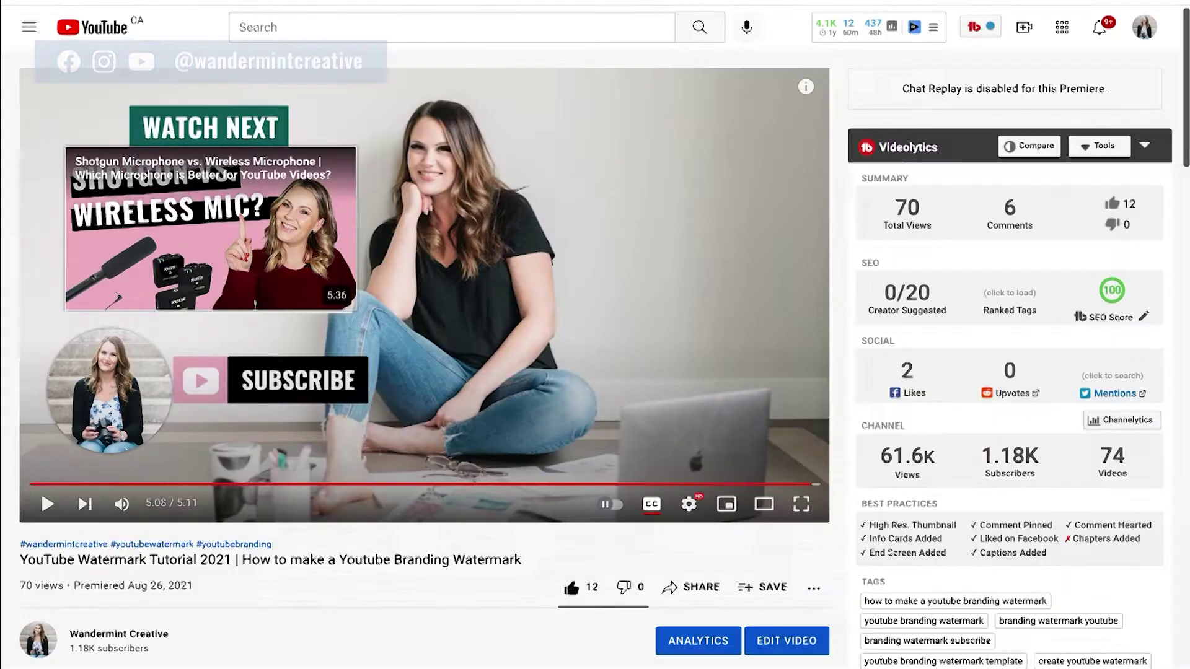
mouse_move(127, 410)
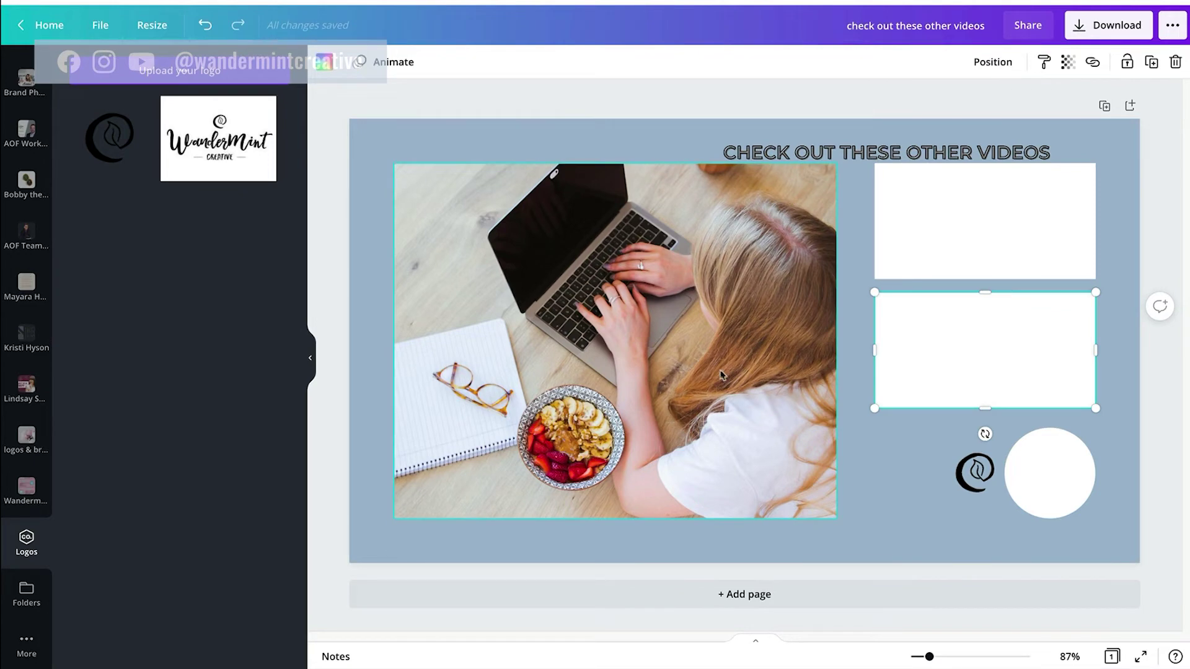
Step: Add page 2 with a full-page laptop-on-wooden-table photo background and a beige square on top
click(736, 601)
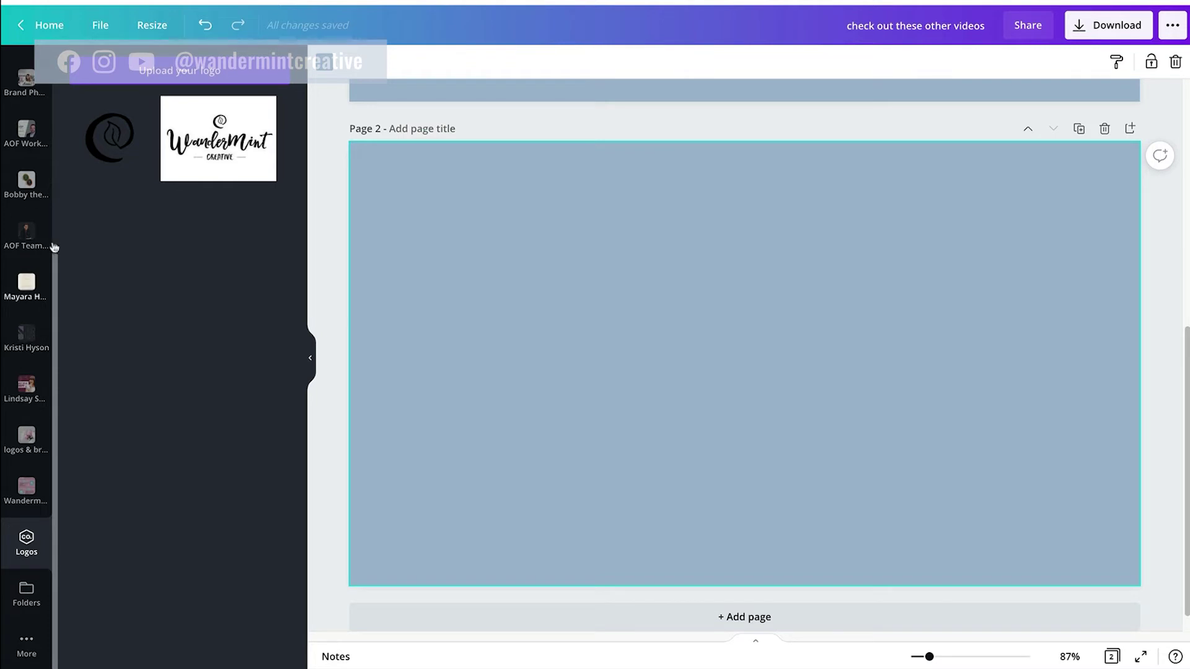
scroll(26, 151, up, 5)
click(26, 222)
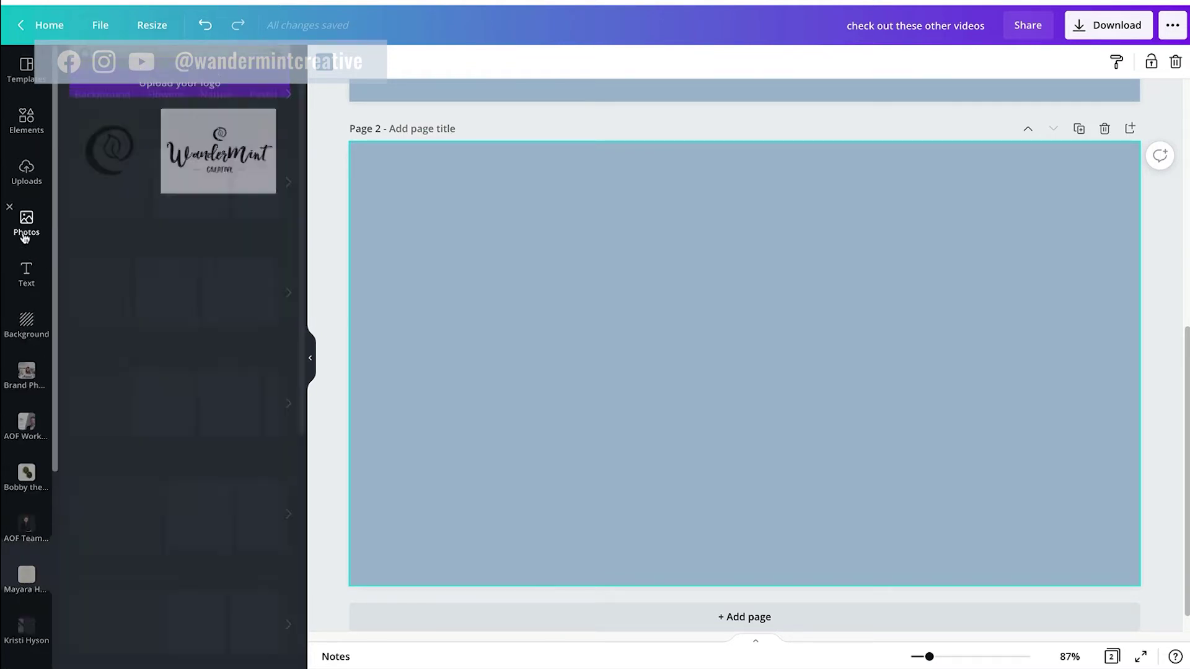
click(138, 316)
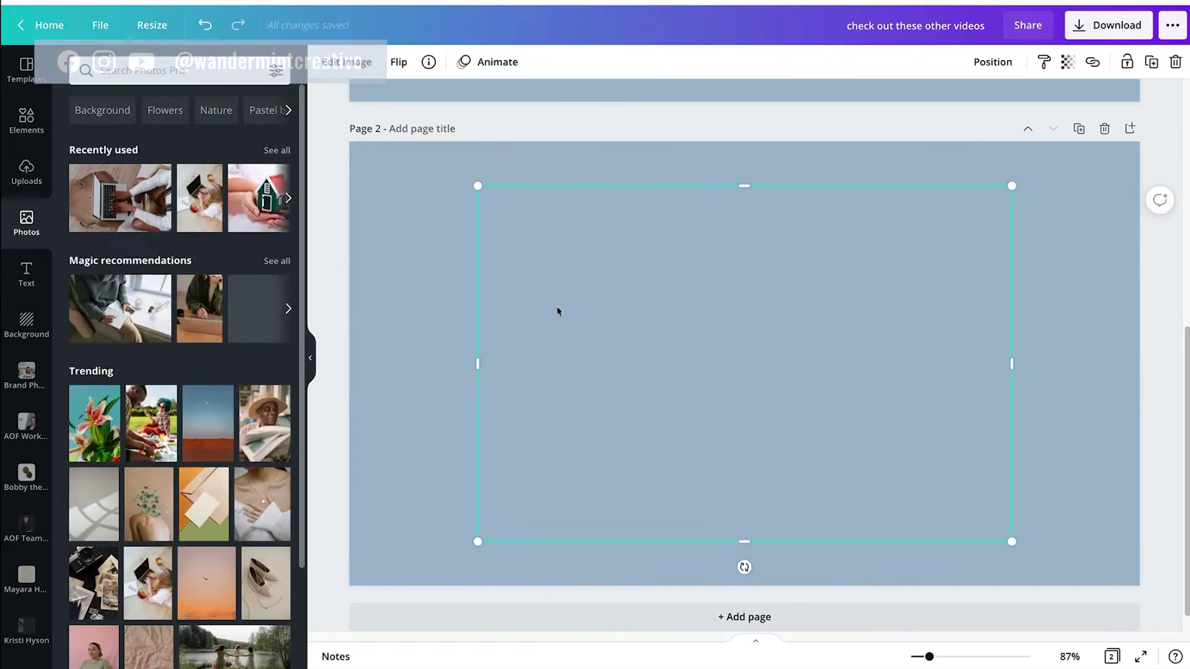
drag(614, 344, 539, 335)
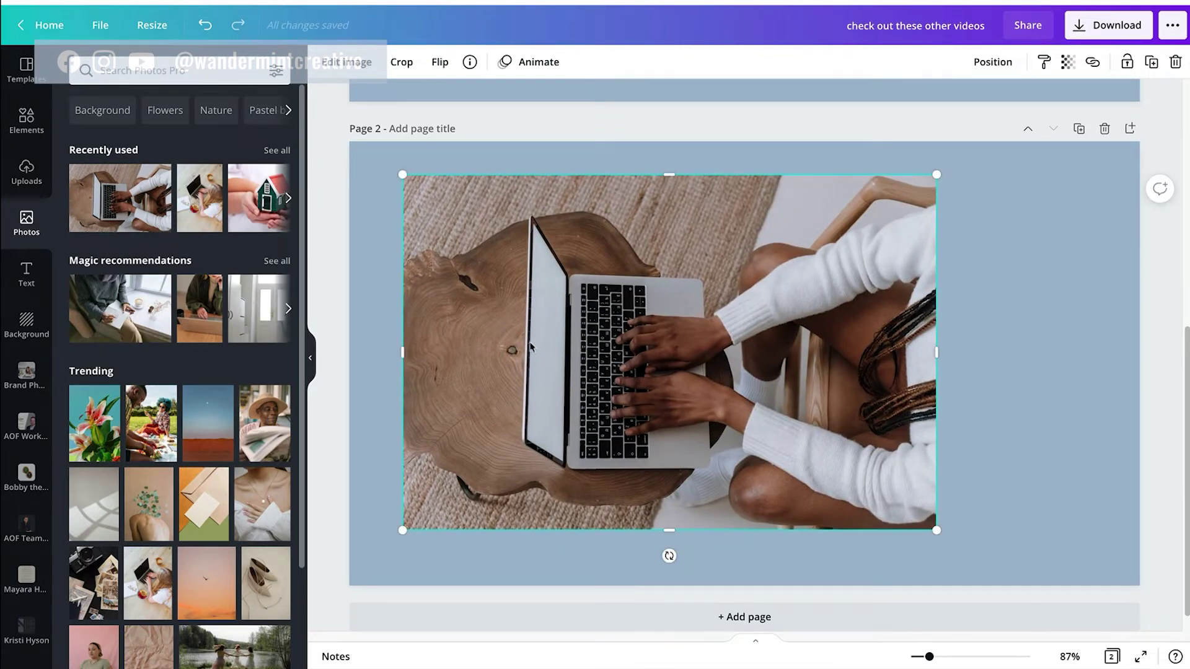
key(Delete)
drag(120, 308, 363, 147)
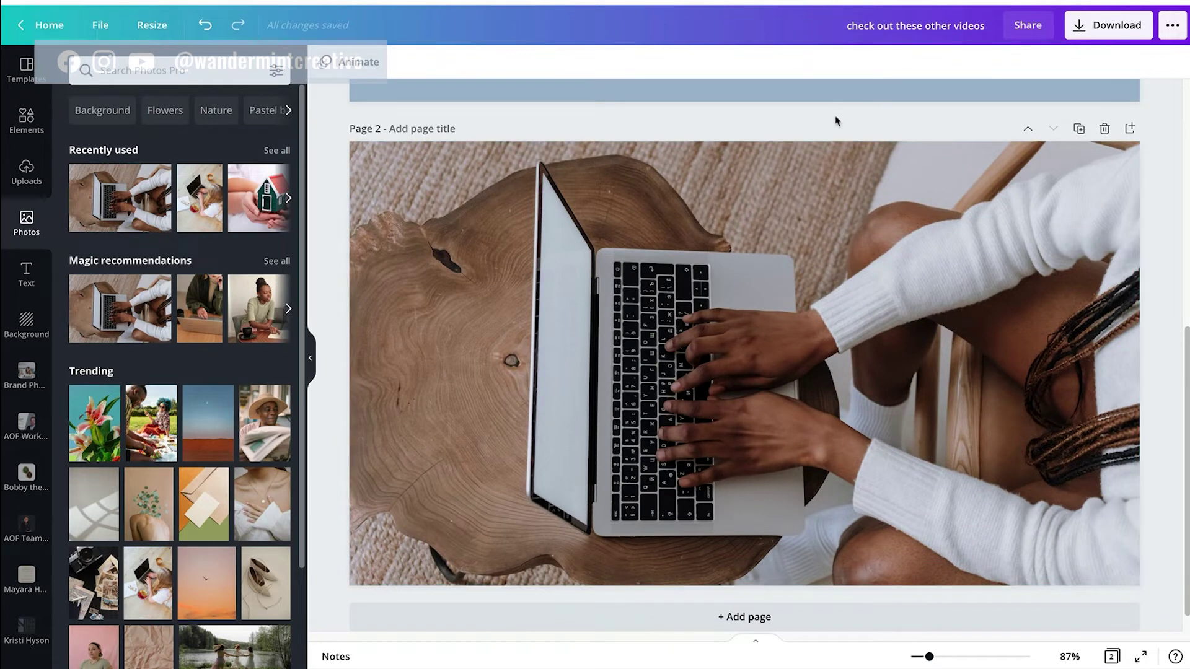
click(26, 119)
click(134, 277)
Step: Resize the beige square into a box at the photo's upper left and colour it white
drag(866, 363, 1043, 362)
drag(834, 259, 835, 308)
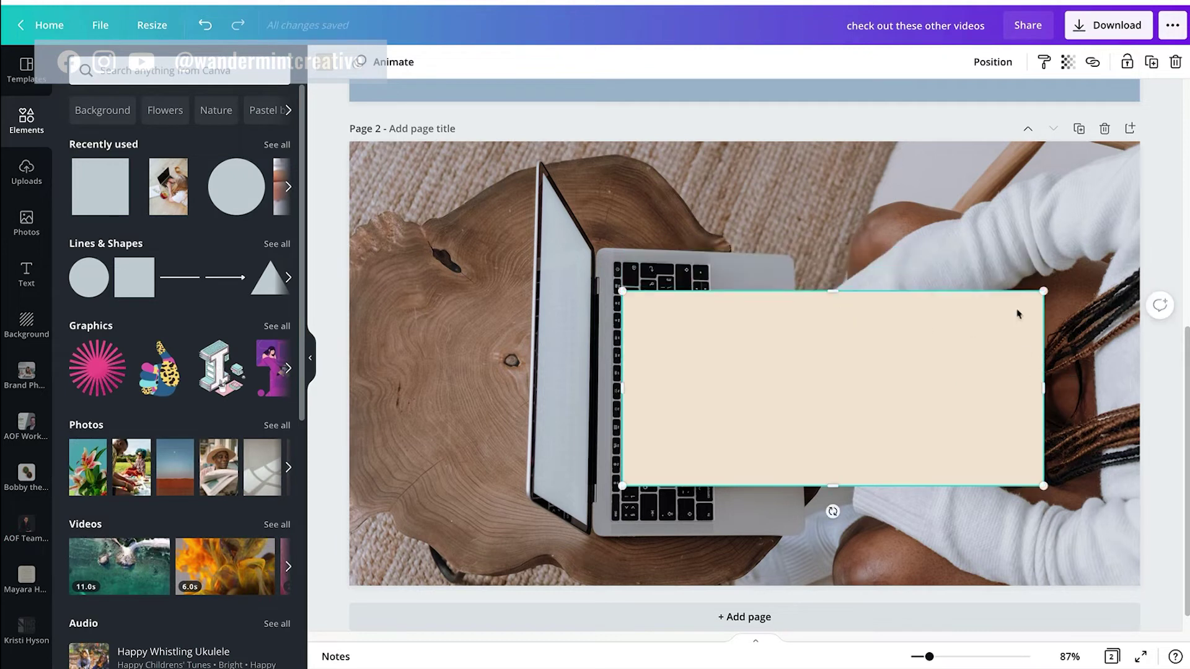
drag(1052, 395, 961, 396)
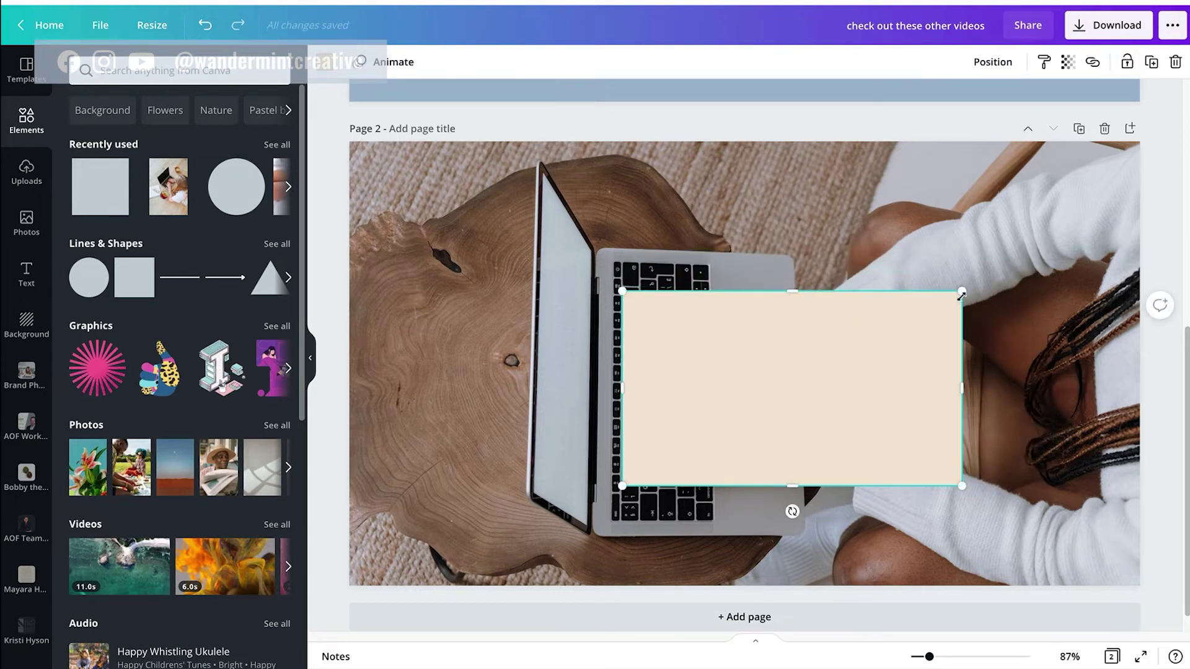
drag(961, 292, 922, 342)
drag(795, 322, 793, 333)
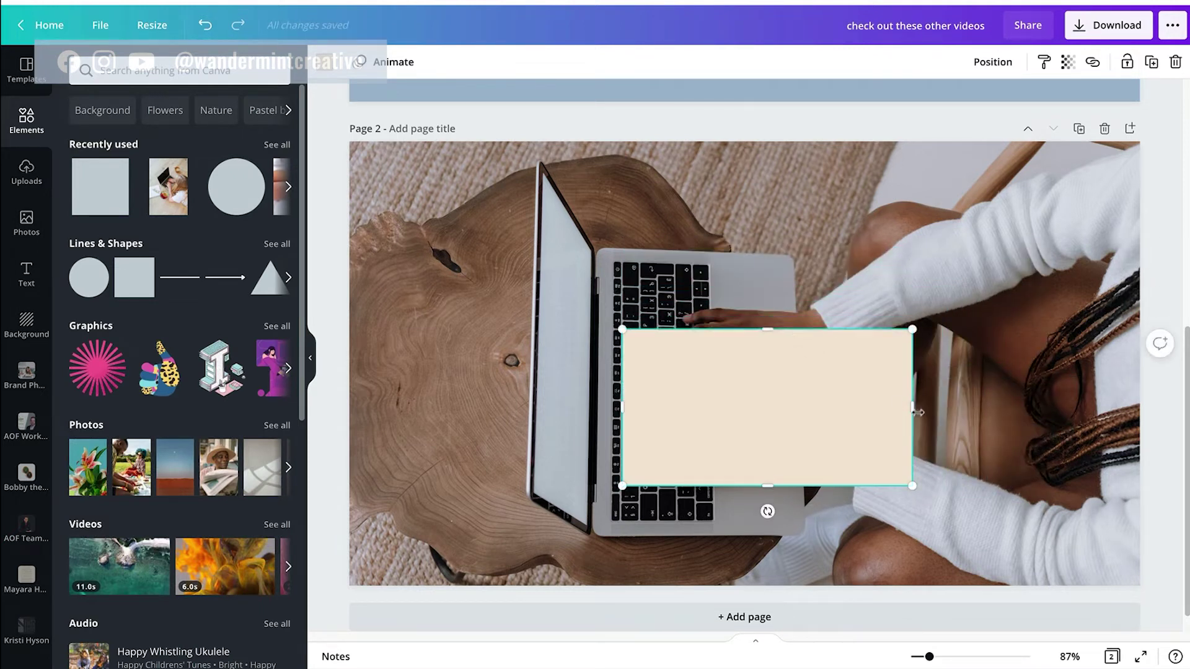
drag(917, 412, 928, 412)
drag(803, 434, 571, 285)
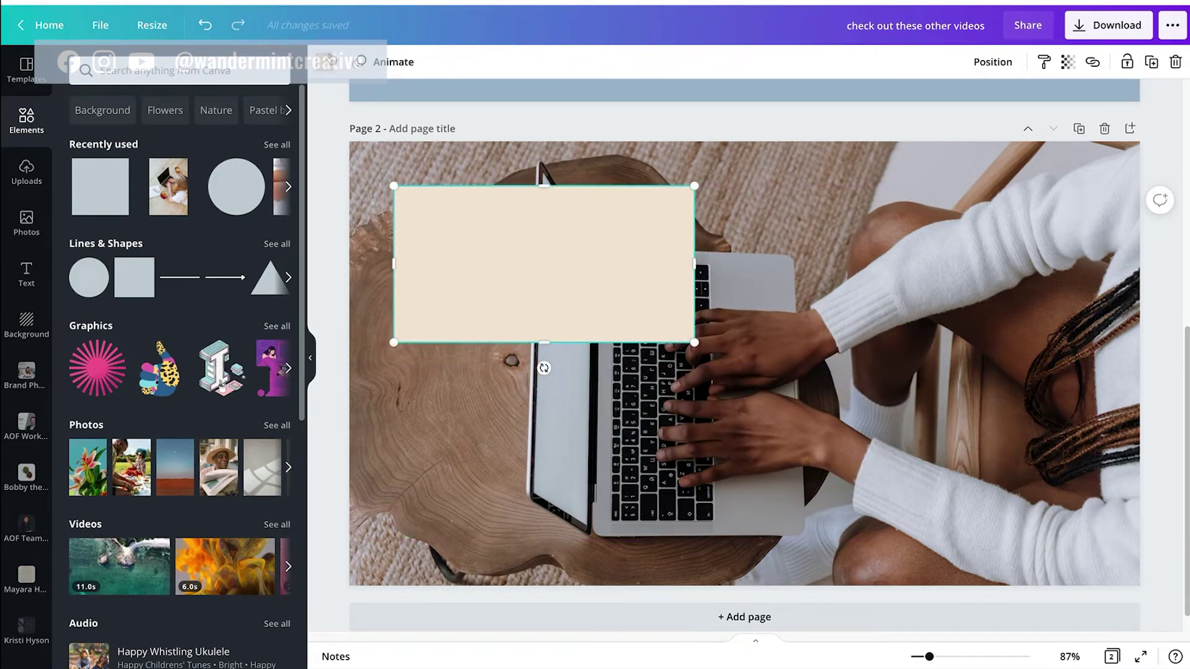
click(325, 62)
click(236, 135)
click(459, 122)
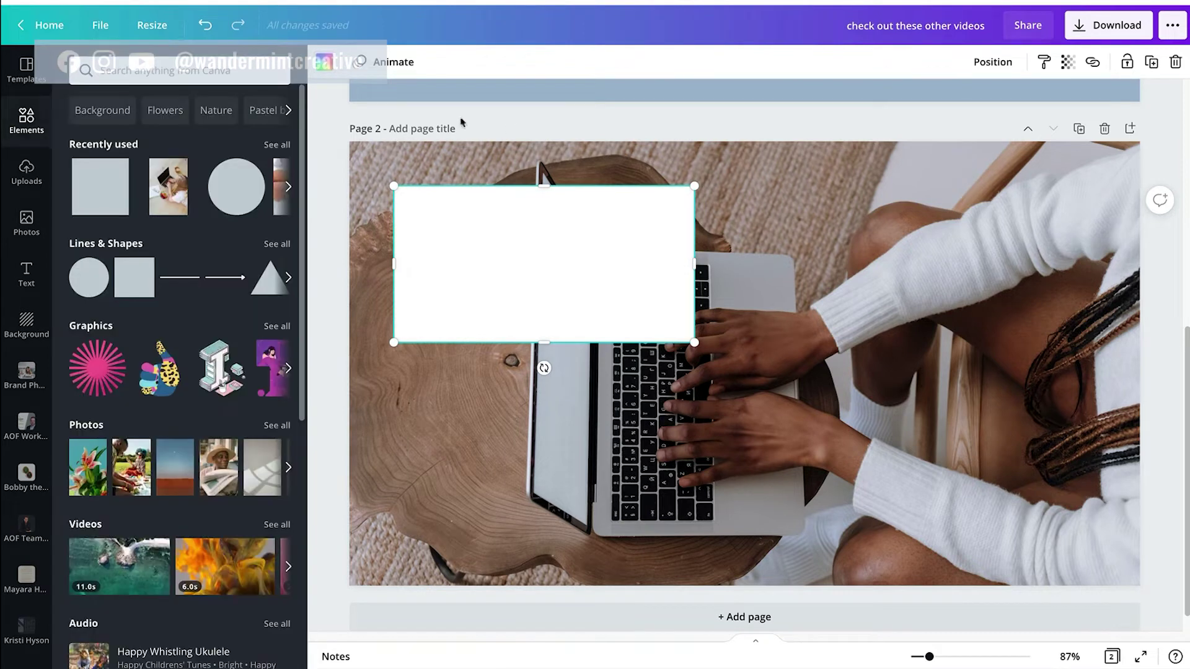
drag(486, 285, 490, 298)
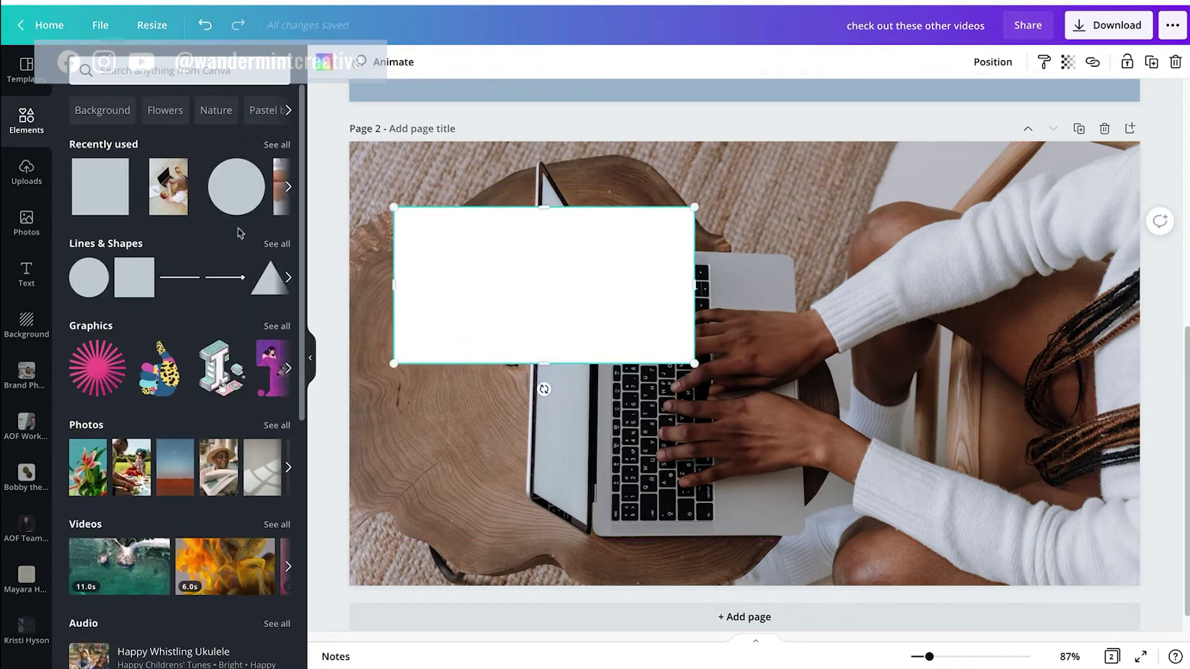
Step: Add a thin pink bar along the box's top edge and a beige circle below it
click(134, 272)
drag(745, 241, 601, 209)
click(636, 193)
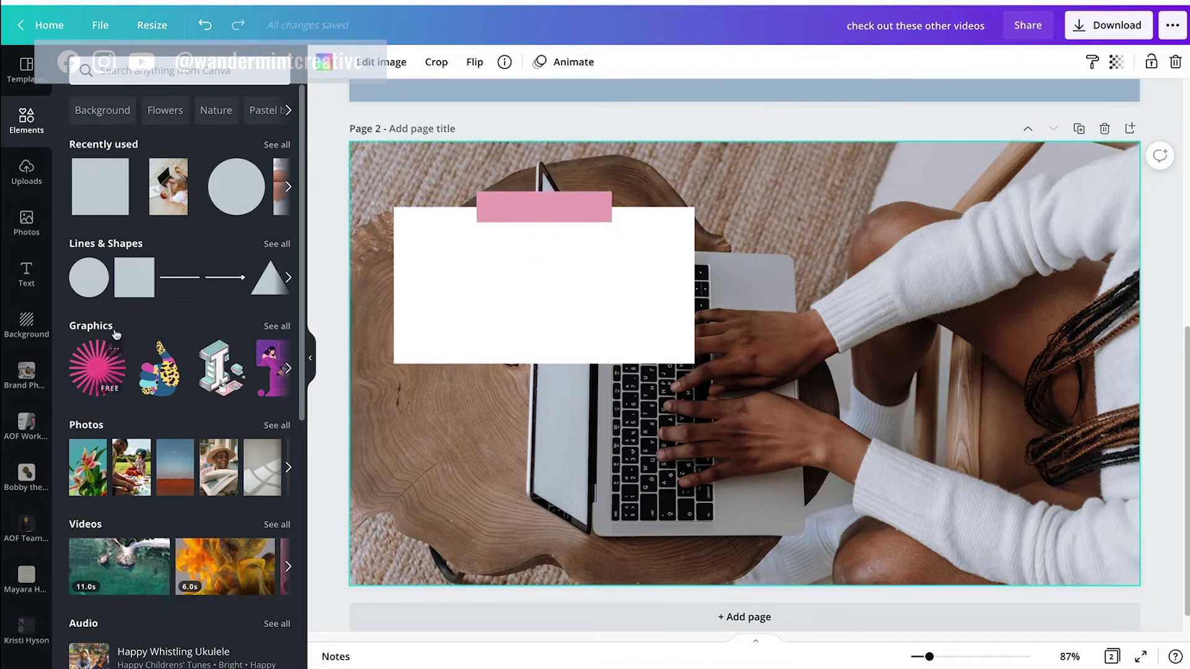
click(90, 278)
drag(868, 243, 733, 374)
drag(674, 452, 448, 477)
drag(504, 416, 519, 400)
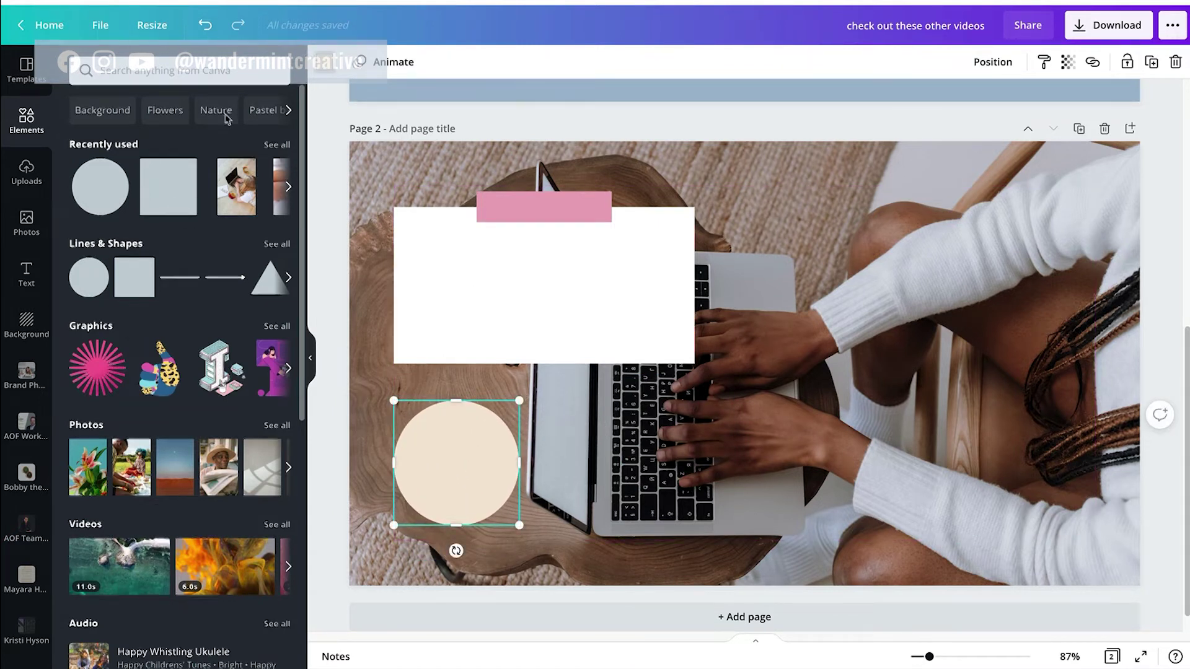
Step: Make the circle white and copy the pink bar
click(323, 61)
click(274, 135)
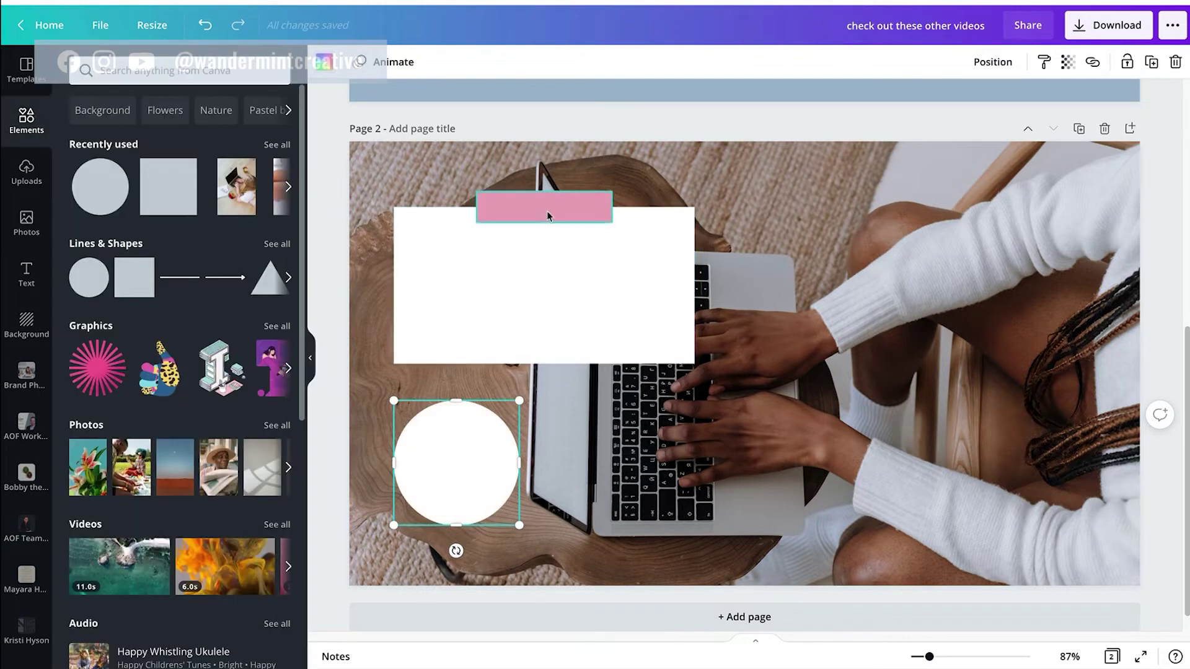
click(545, 211)
right_click(545, 211)
key(Escape)
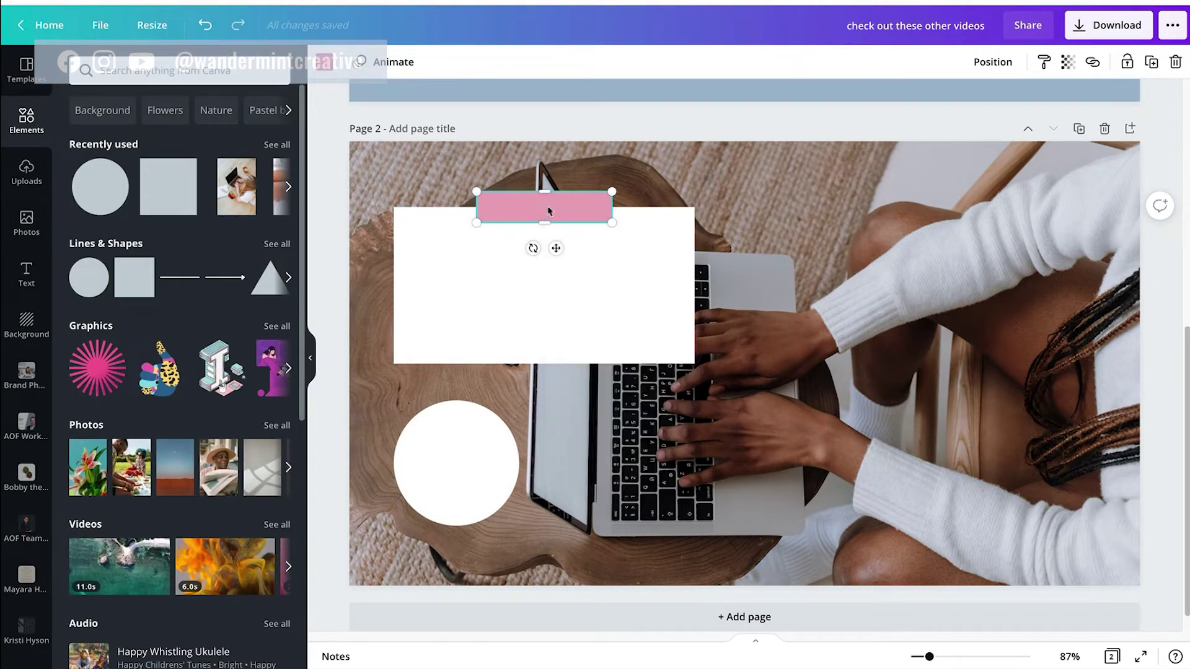
Step: Paste a copy of the pink bar and place it beside the circle at mid-height
right_click(613, 463)
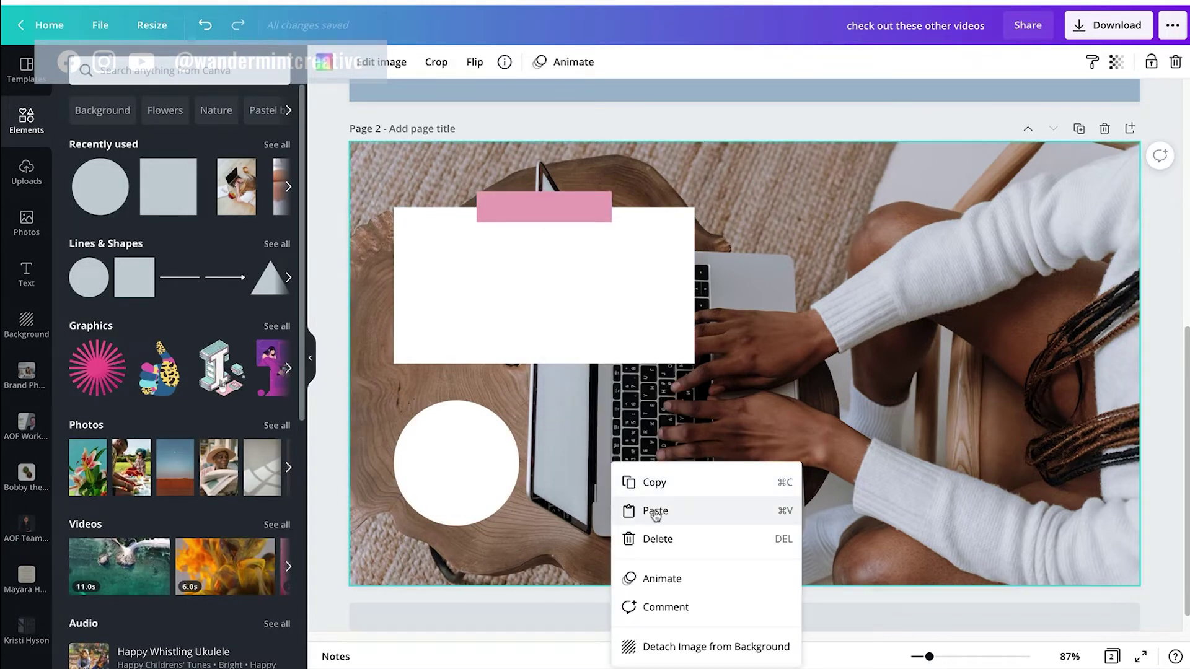
click(655, 512)
drag(551, 227, 553, 455)
click(712, 449)
click(553, 458)
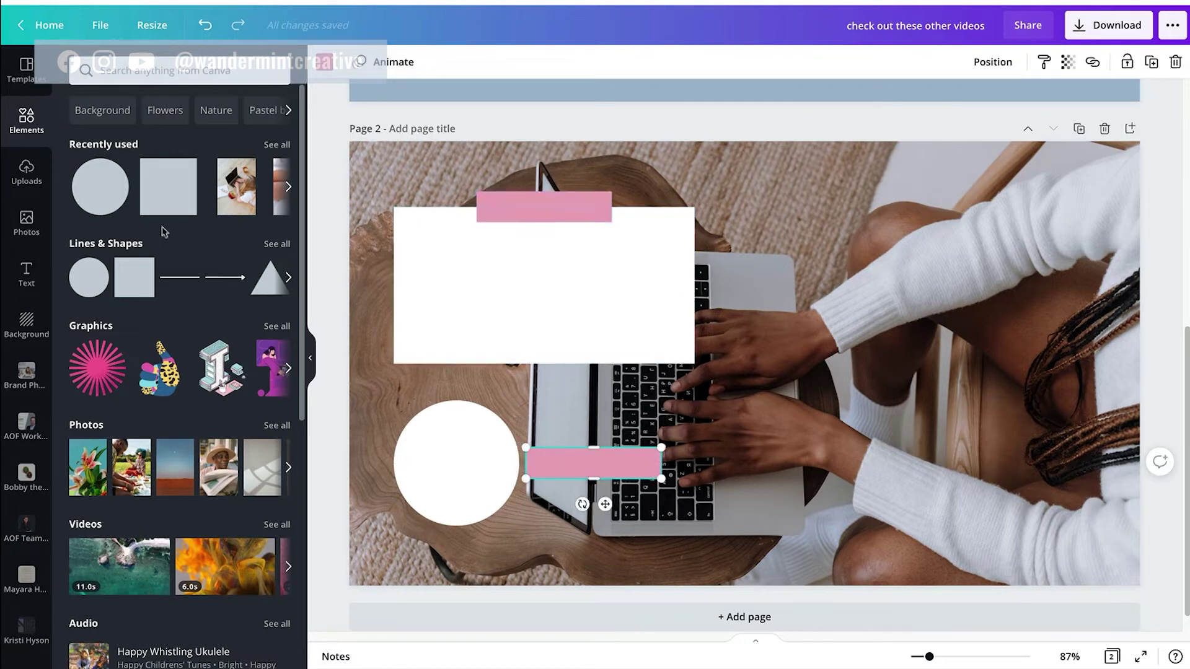
click(26, 273)
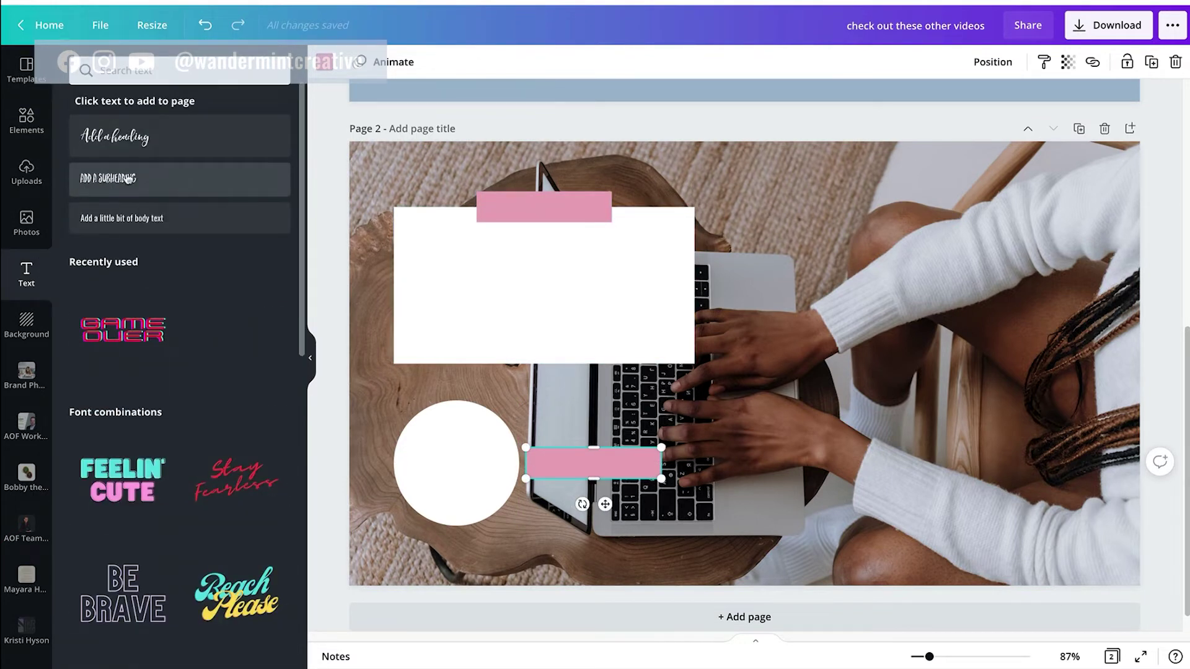
Step: Add a SUBSCRIBE subheading, size it to fit, and place it on the lower pink bar
click(107, 180)
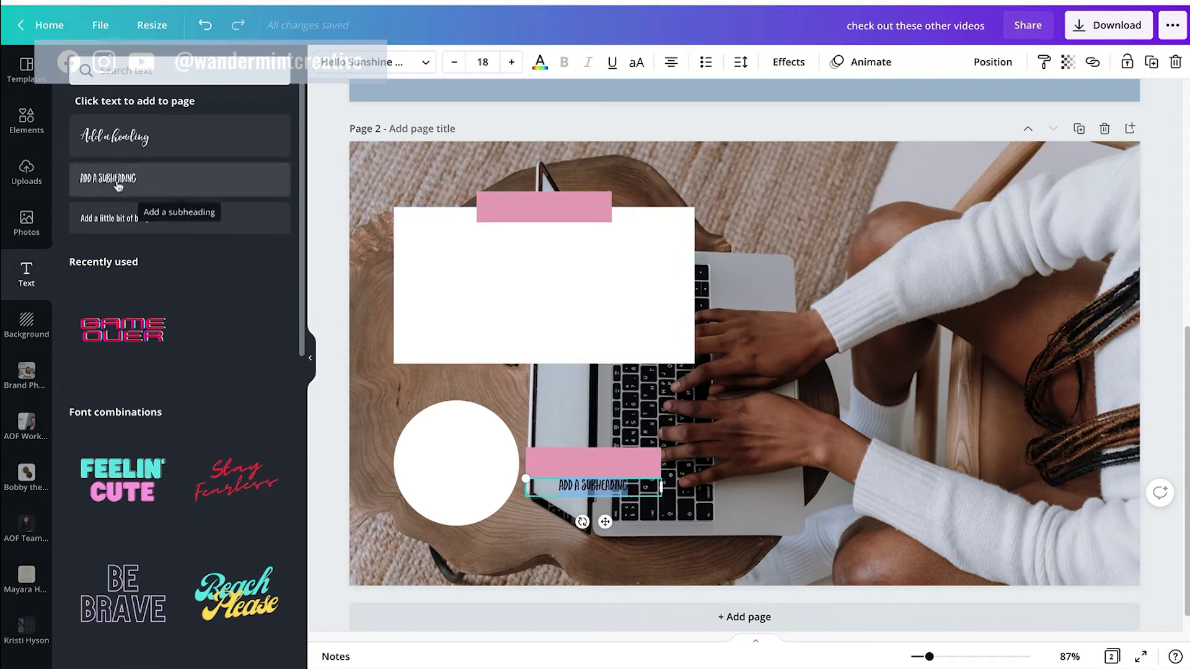
key(BackSpace)
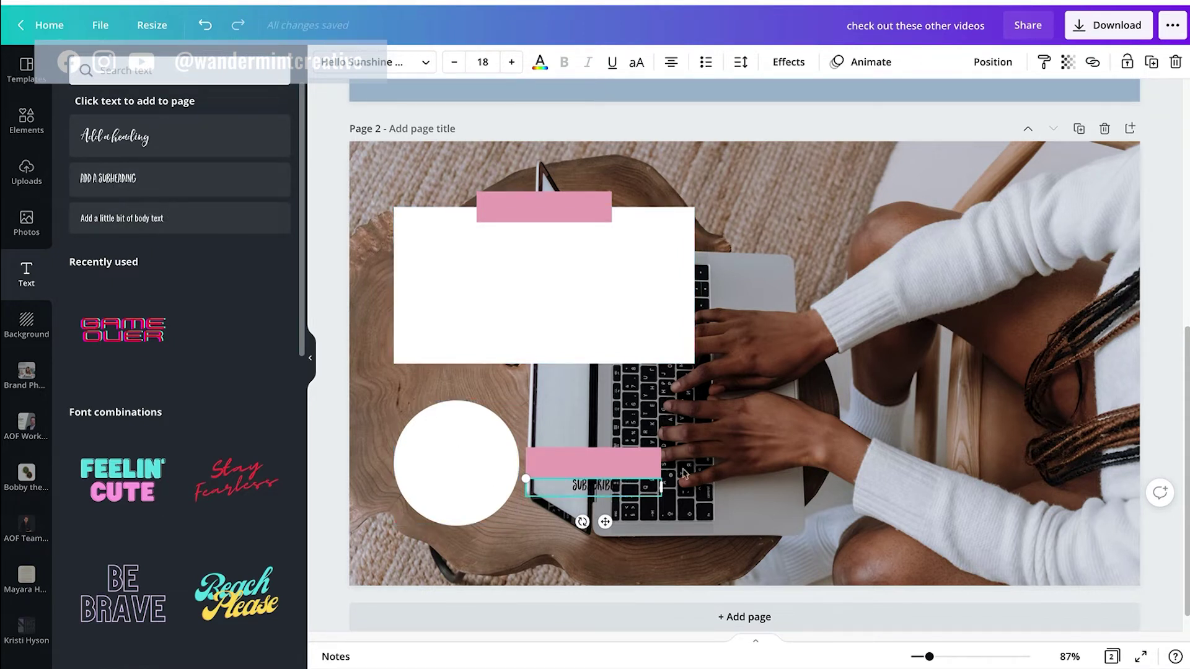
drag(663, 499, 890, 518)
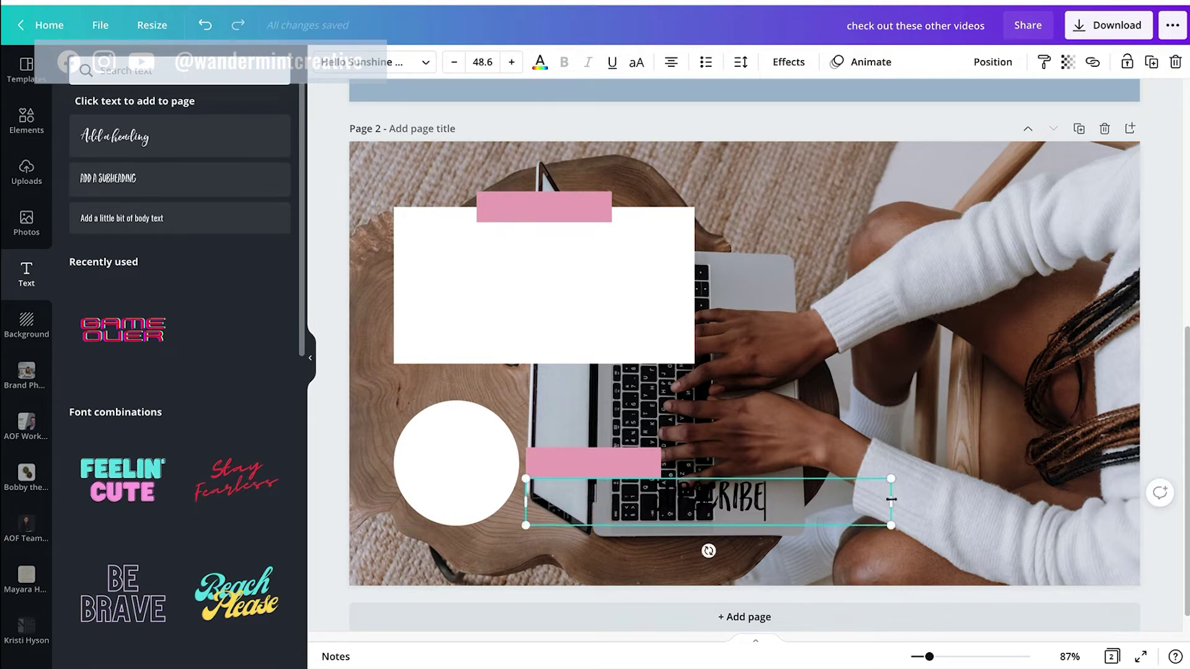
drag(786, 496, 622, 491)
mouse_move(575, 494)
mouse_down()
mouse_move(598, 465)
mouse_move(581, 476)
mouse_up()
click(704, 472)
click(581, 477)
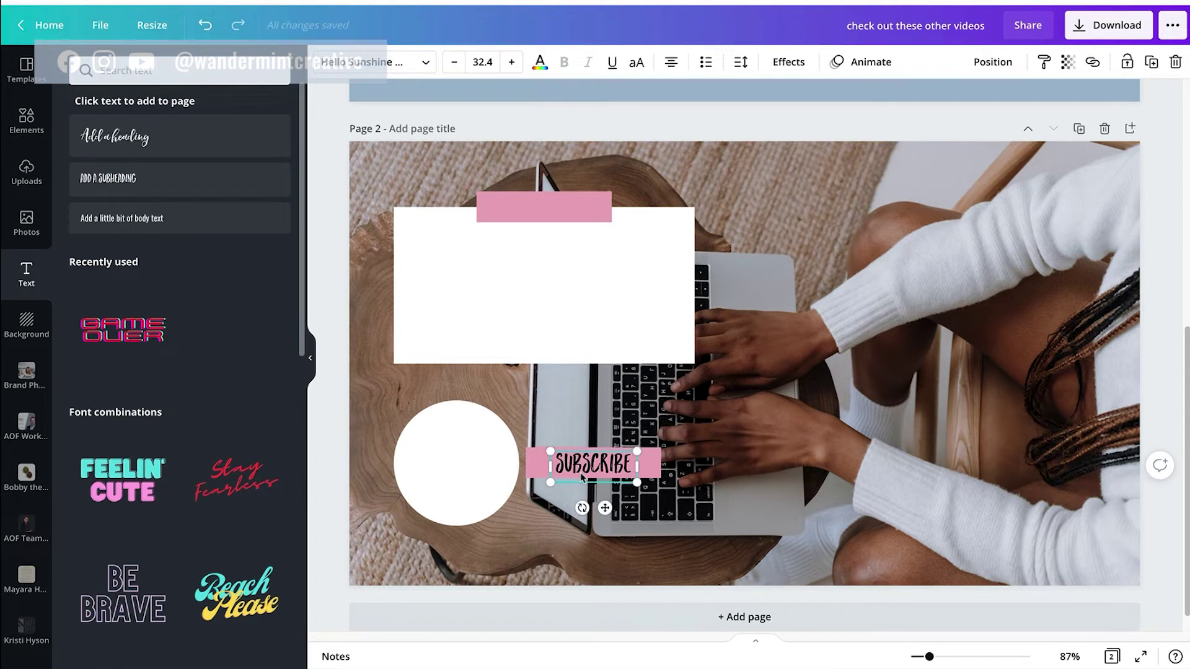
Step: Duplicate the text onto the top pink bar and change it to WATCH NEXT
key(ctrl+d)
drag(622, 478, 557, 210)
double_click(544, 209)
text(WATCH NEXT)
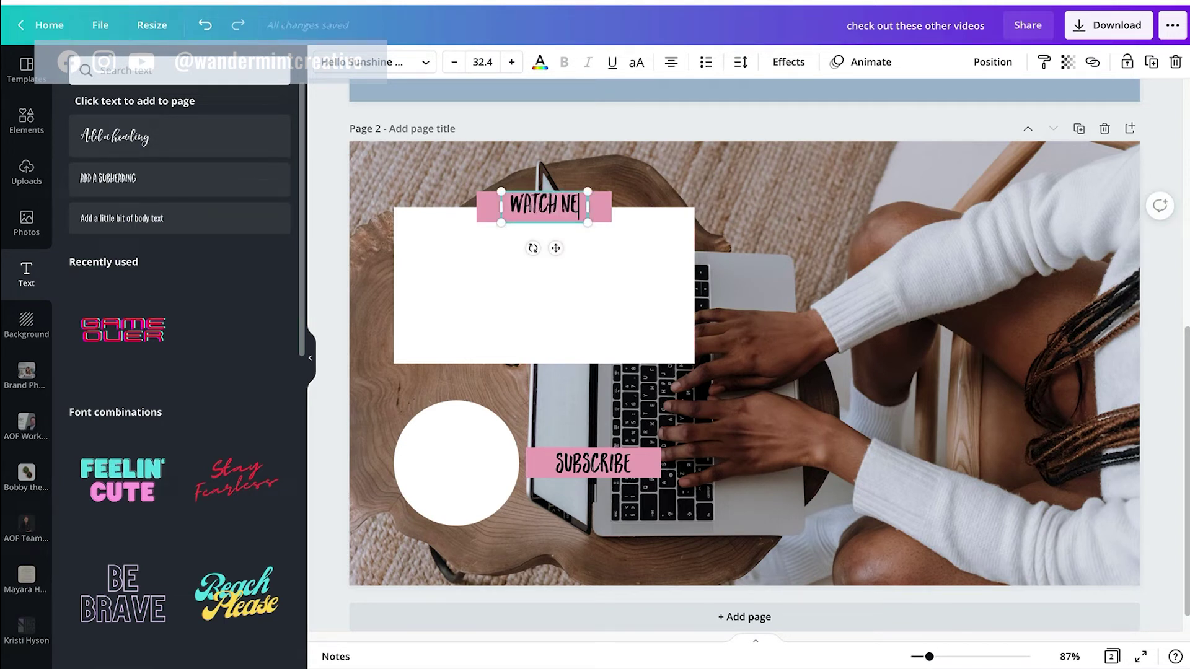
click(601, 373)
drag(558, 218, 551, 210)
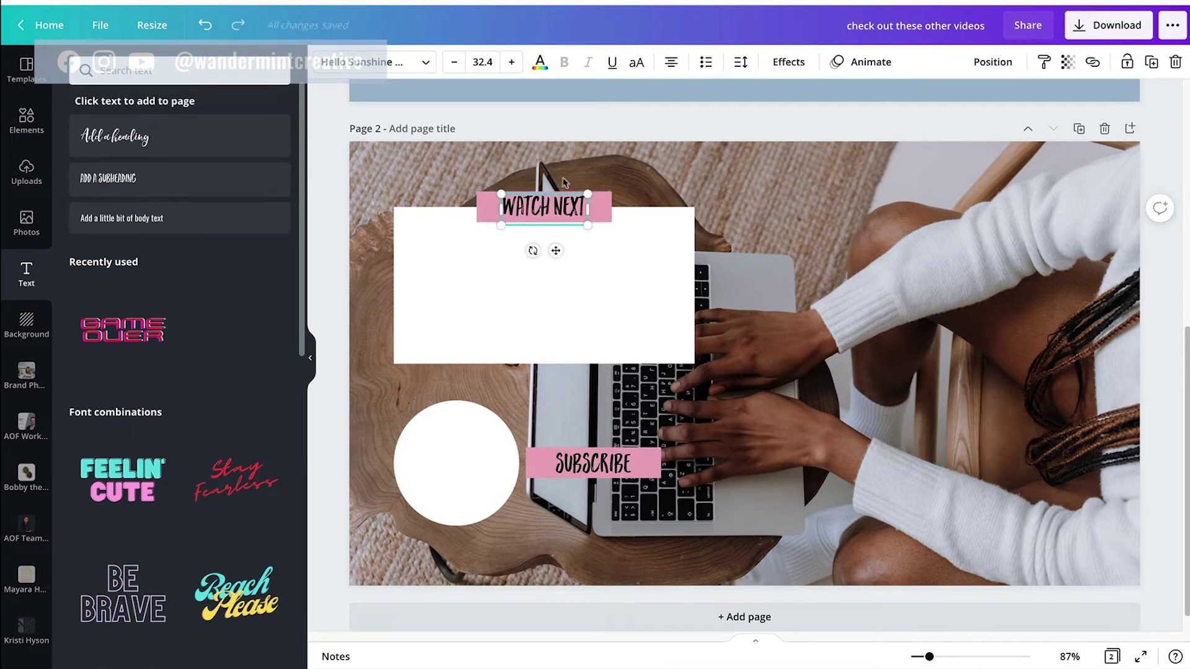
click(623, 225)
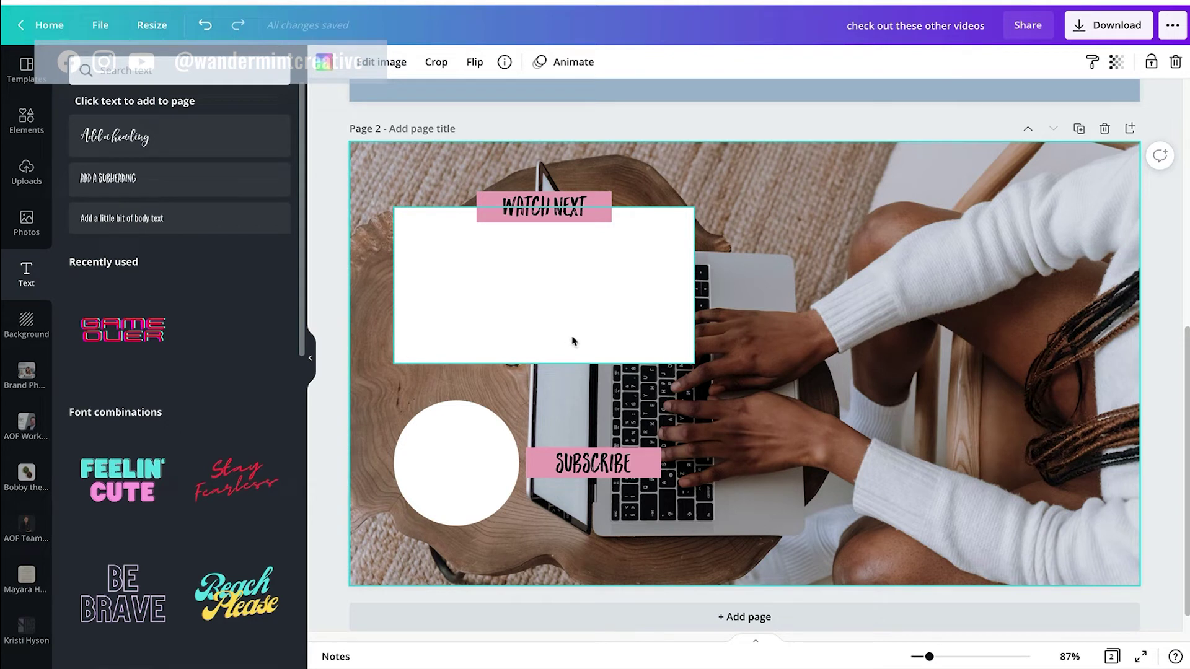
Step: Download only Page 2 as a PNG and dismiss the success message
click(1078, 29)
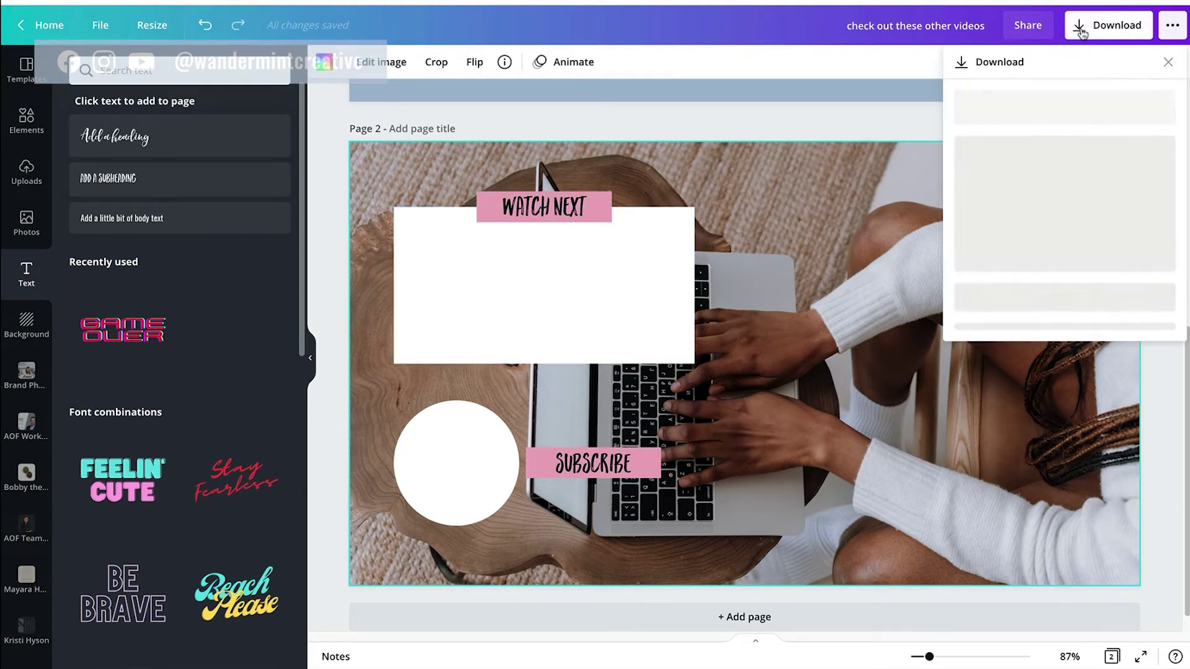
click(1022, 284)
click(1025, 351)
click(1158, 324)
click(1044, 364)
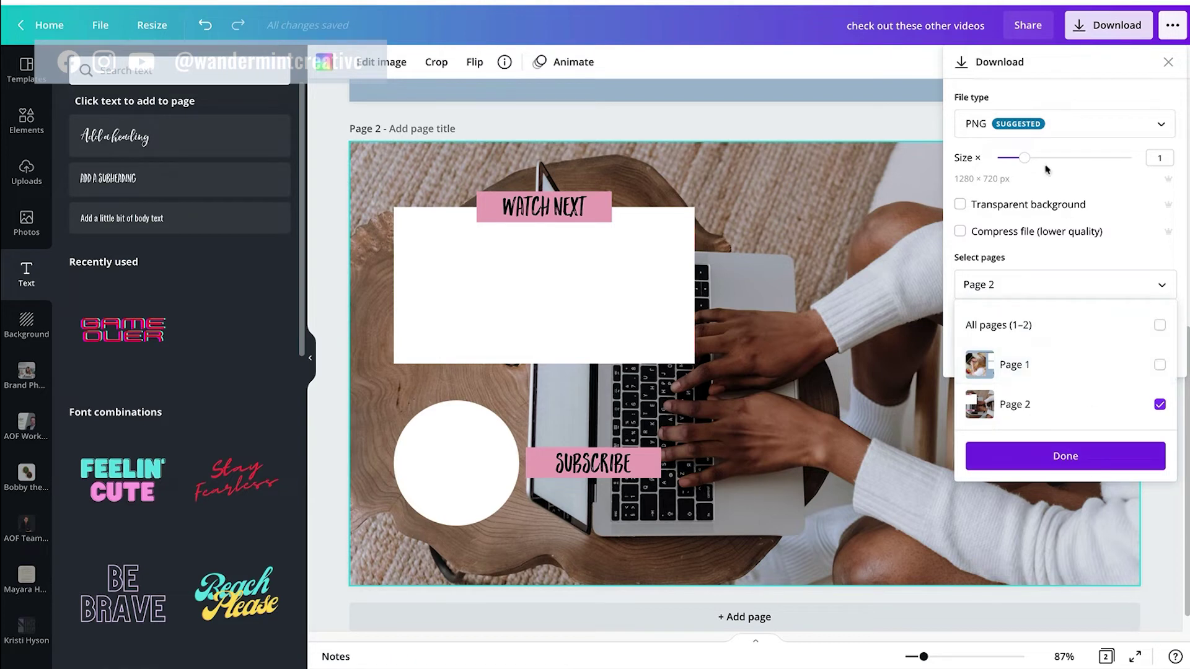
click(1056, 456)
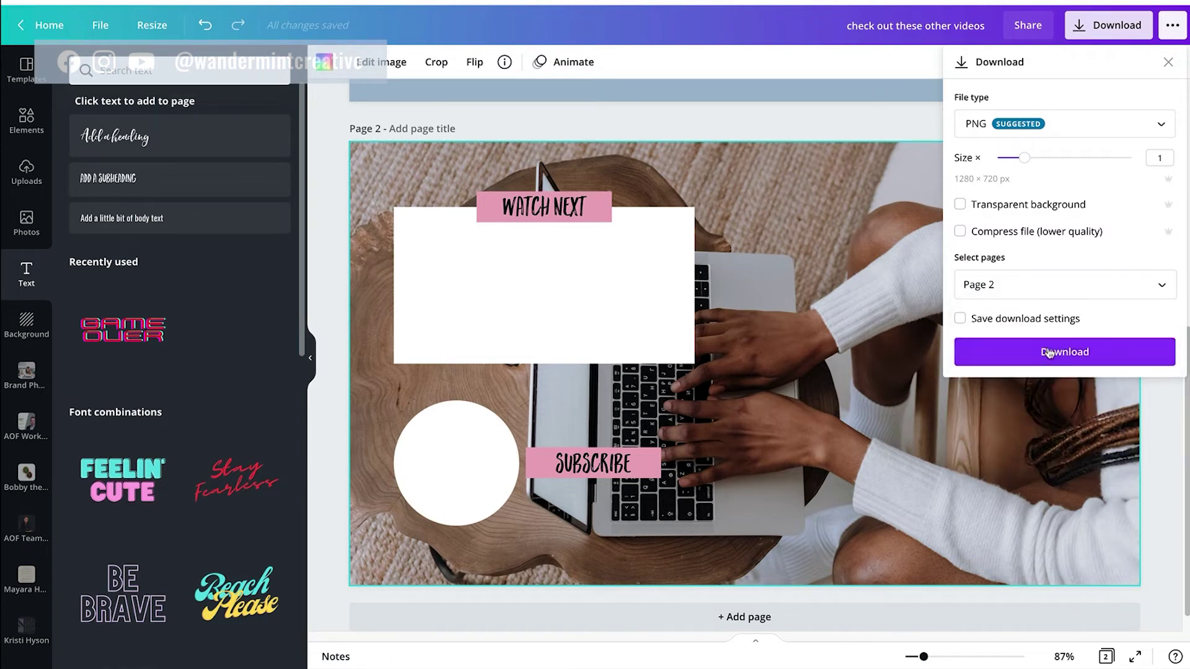
click(1056, 350)
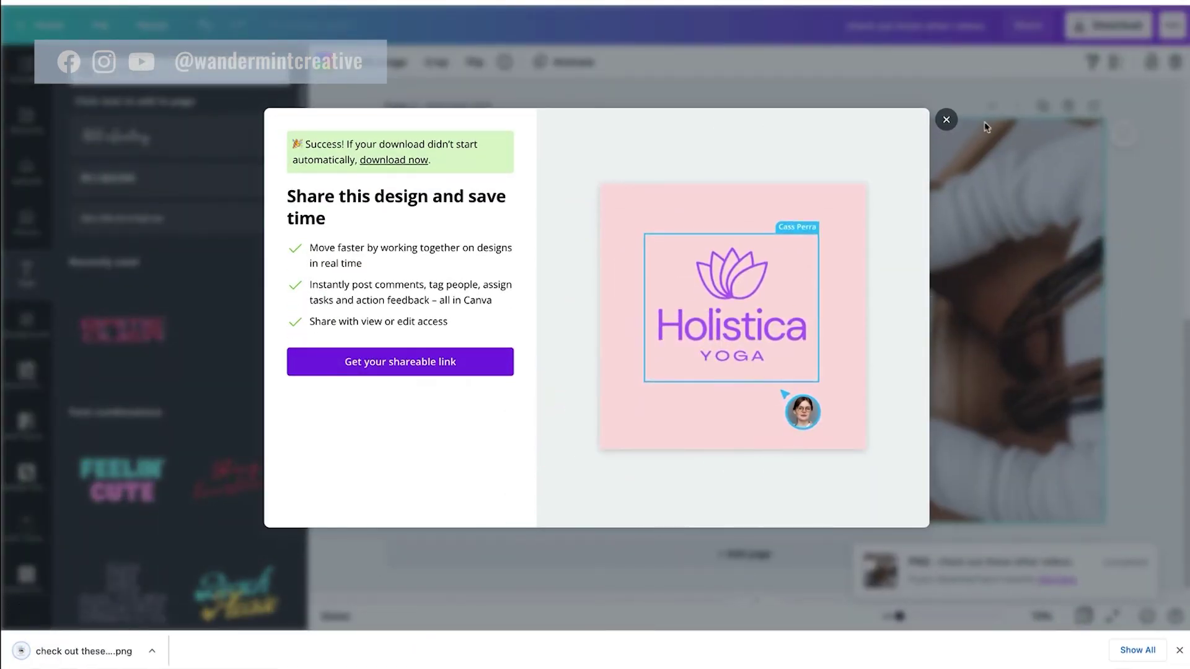
click(946, 119)
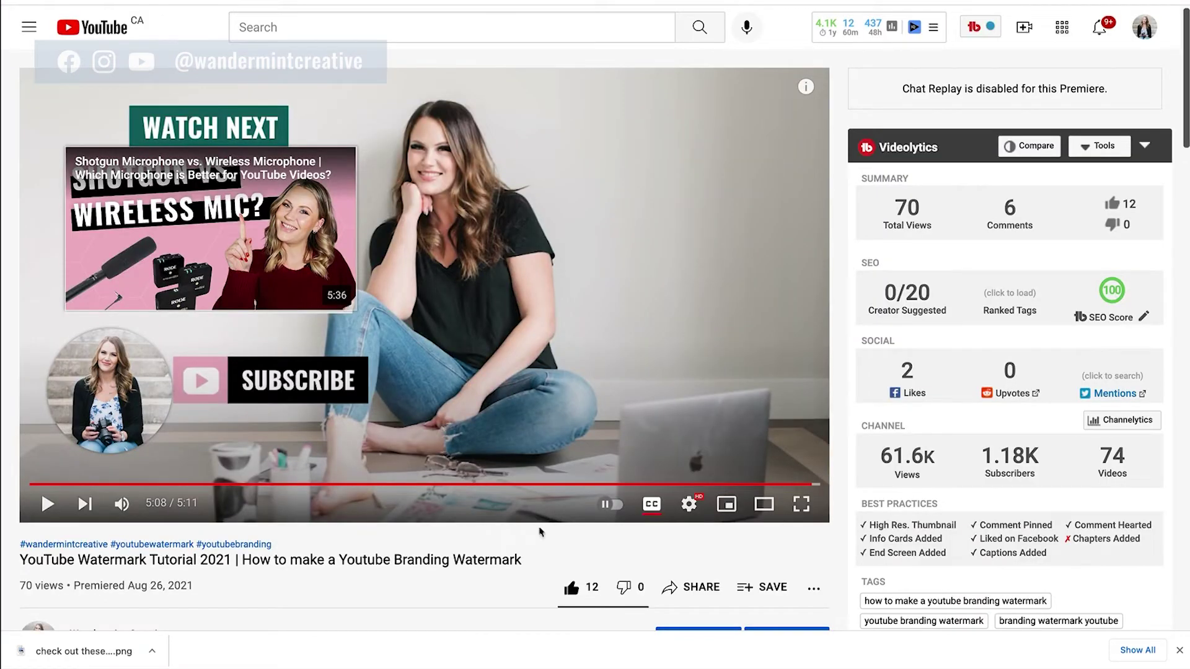
click(759, 483)
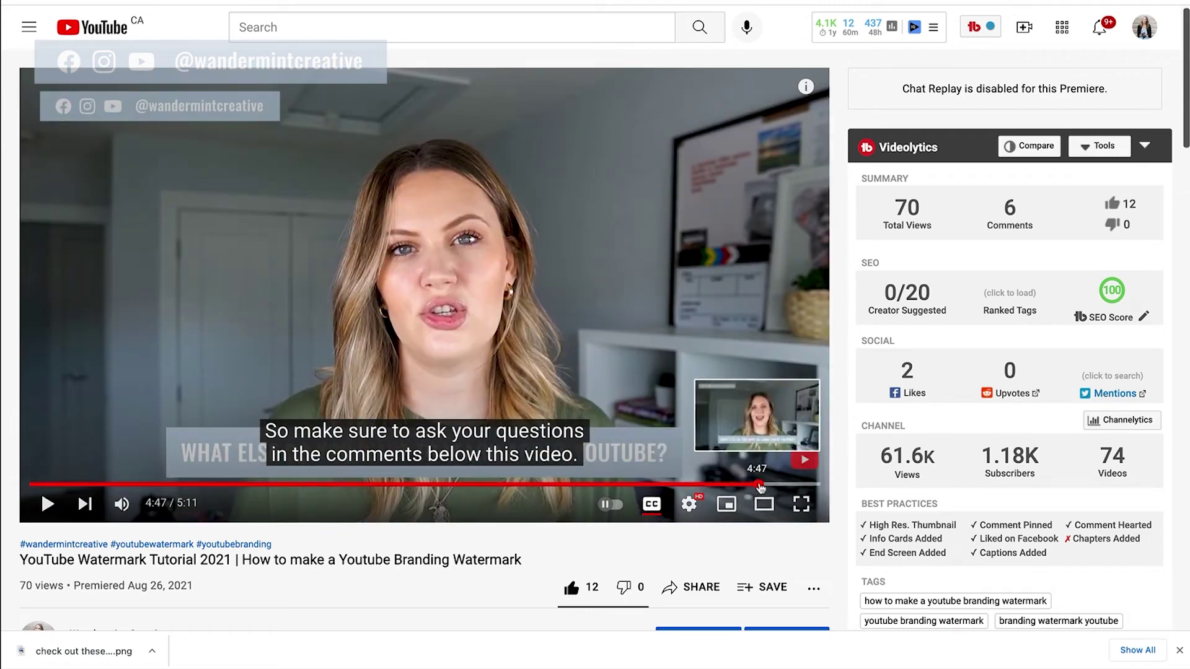
drag(760, 487, 778, 488)
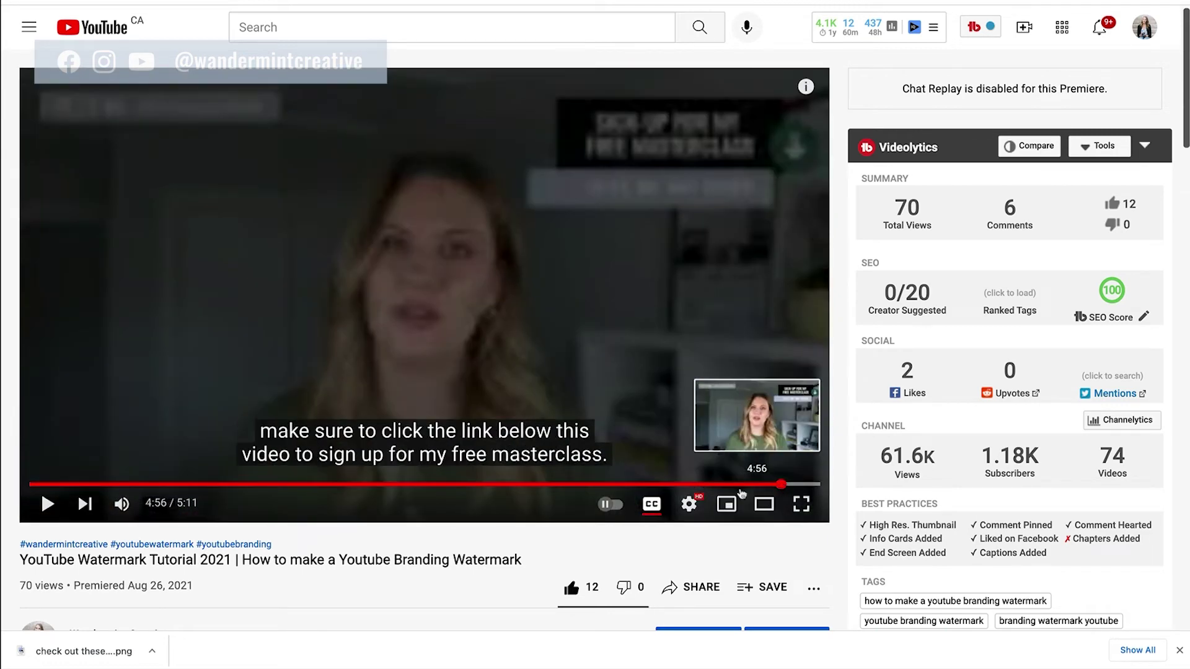
click(48, 504)
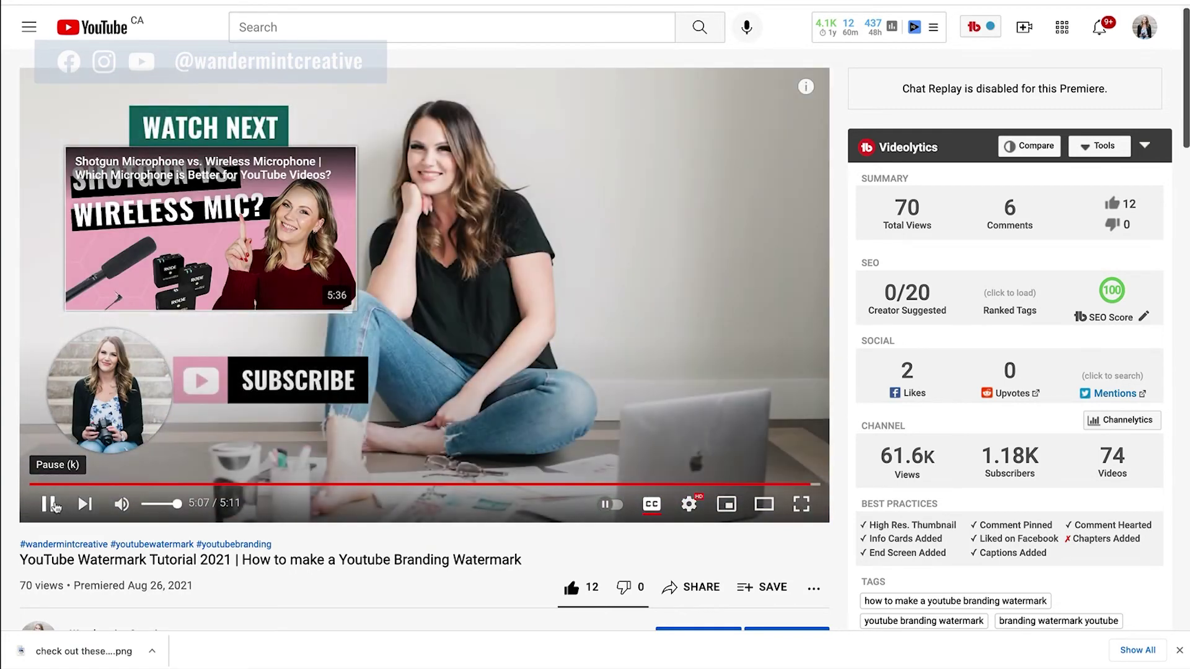
click(55, 506)
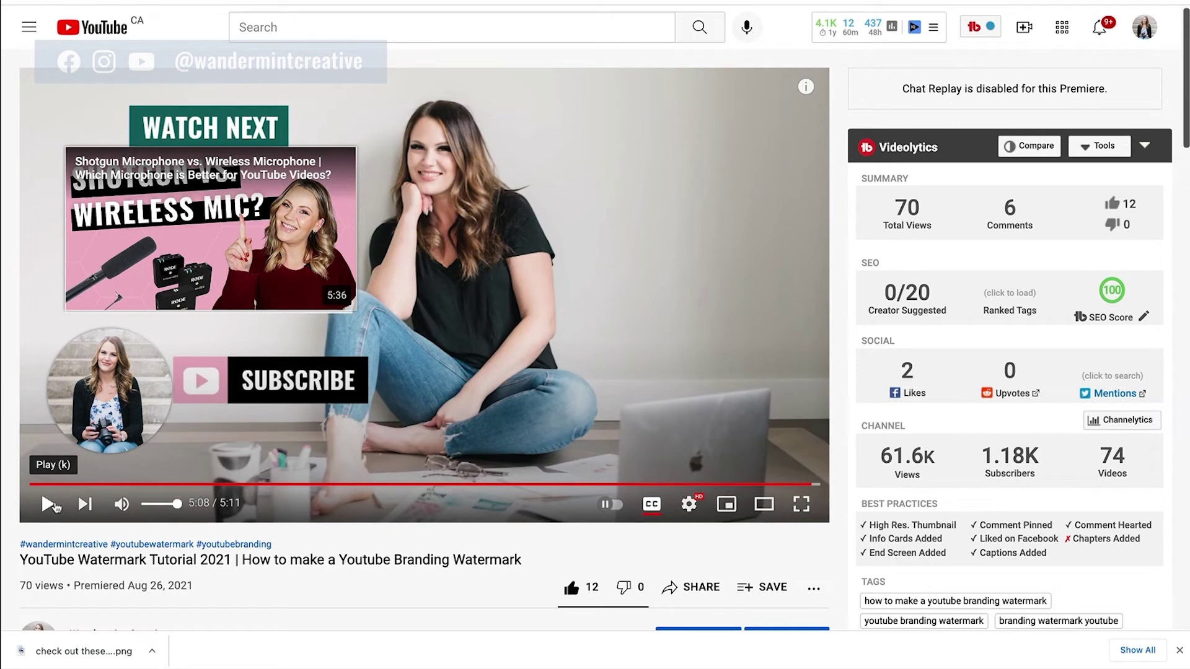